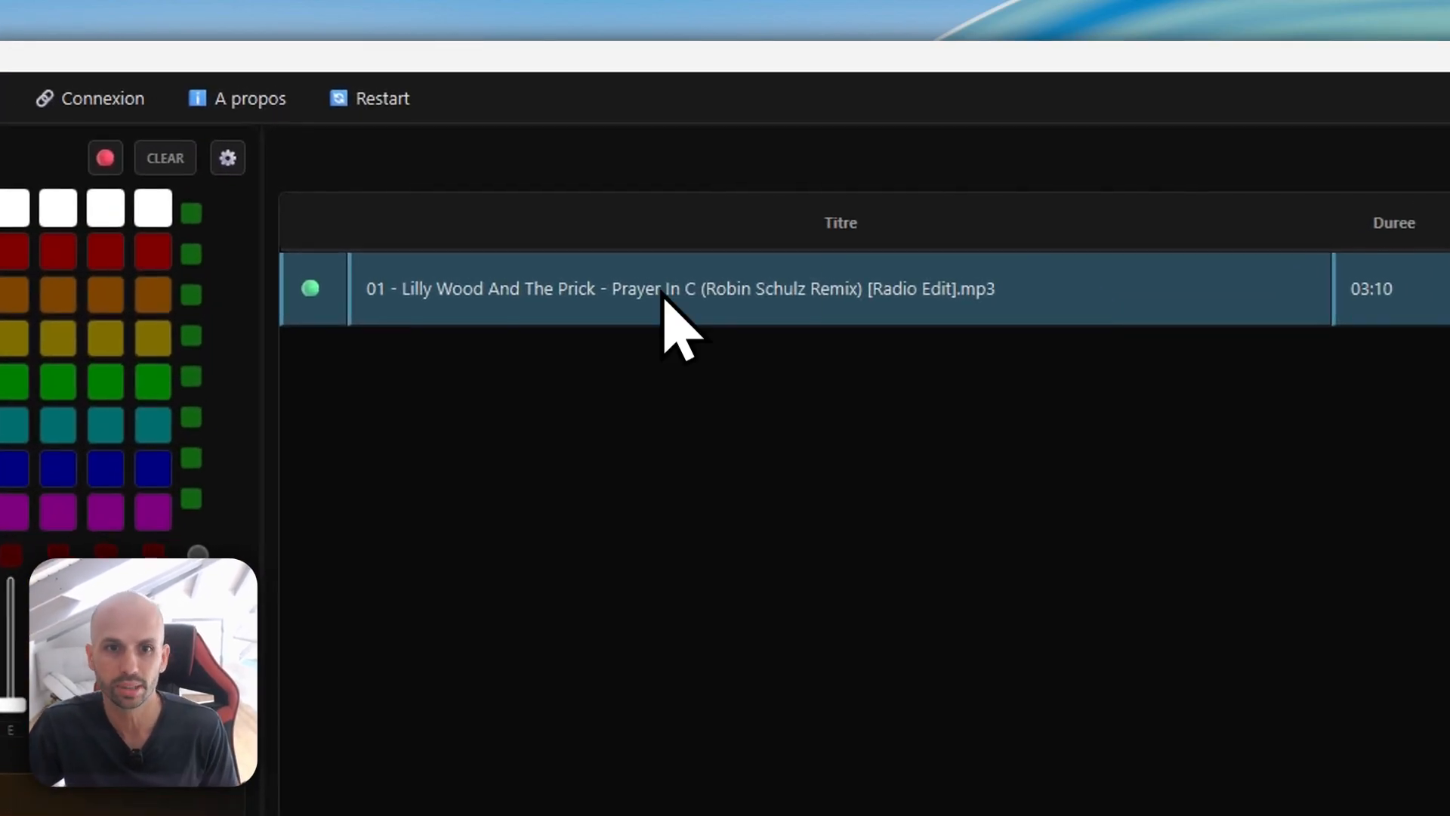
Open the REC Lumière editor for the Prayer In C (Robin Schulz Remix) track
right_click(931, 323)
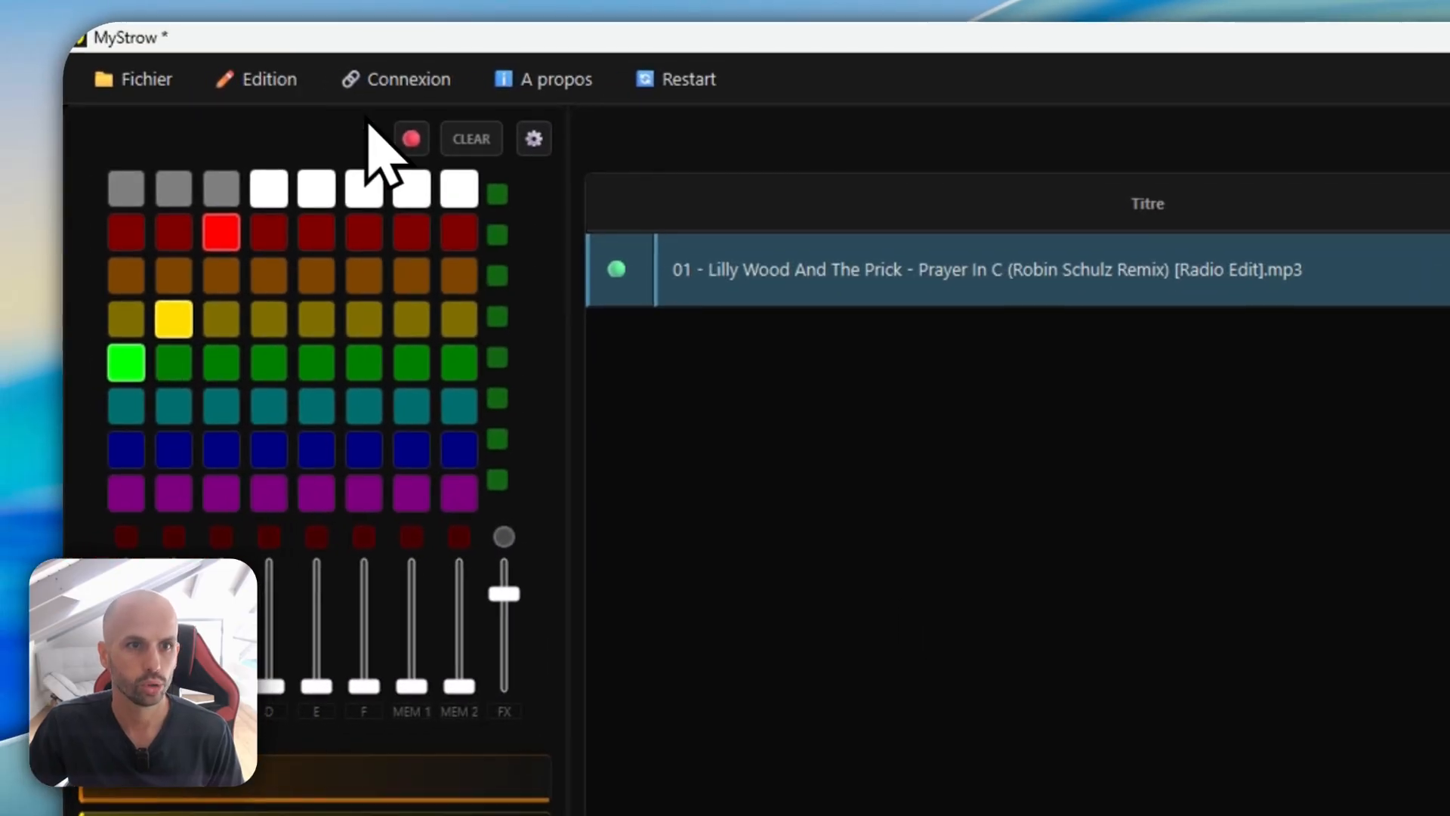
left_click(195, 74)
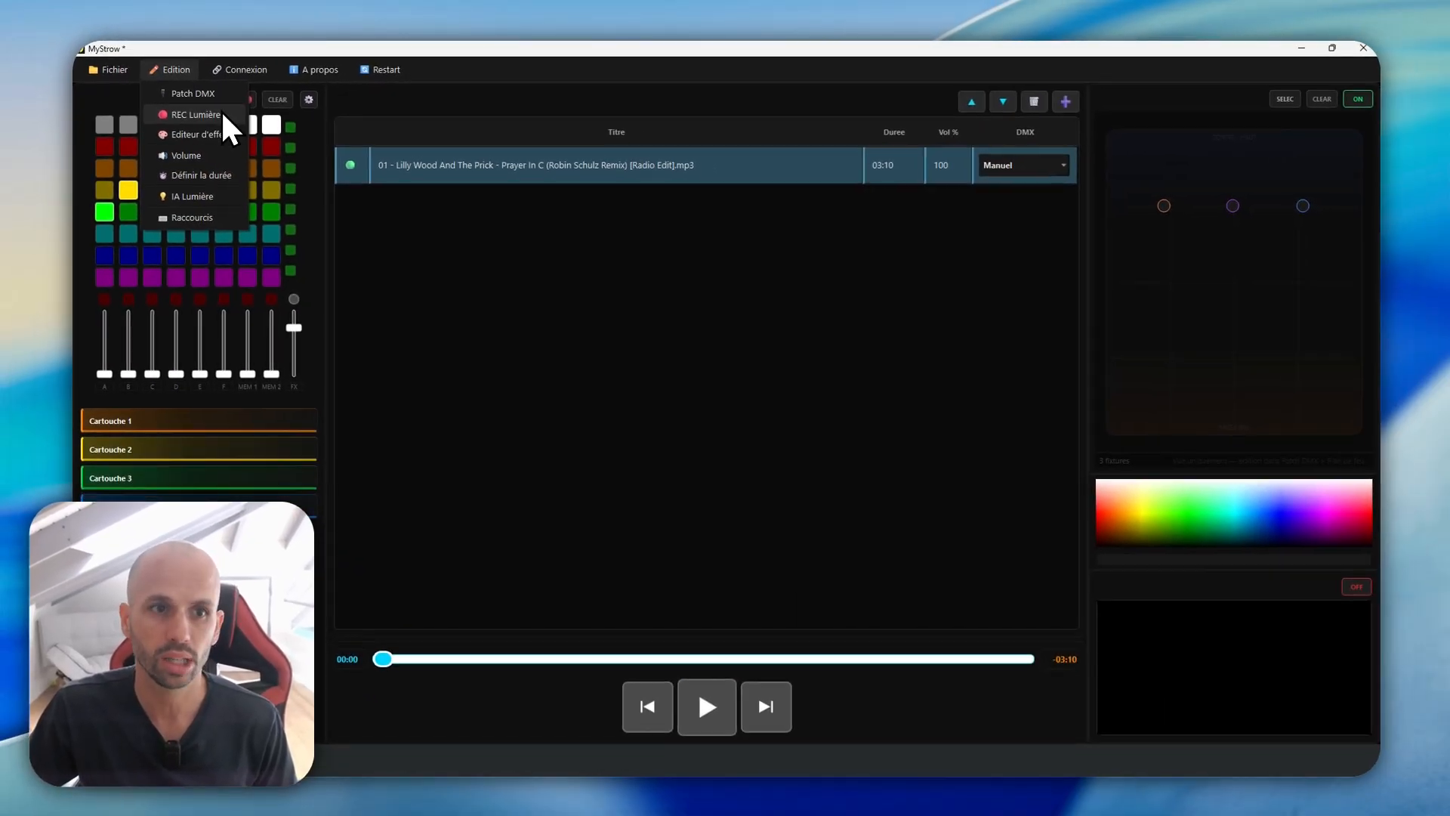
left_click(221, 127)
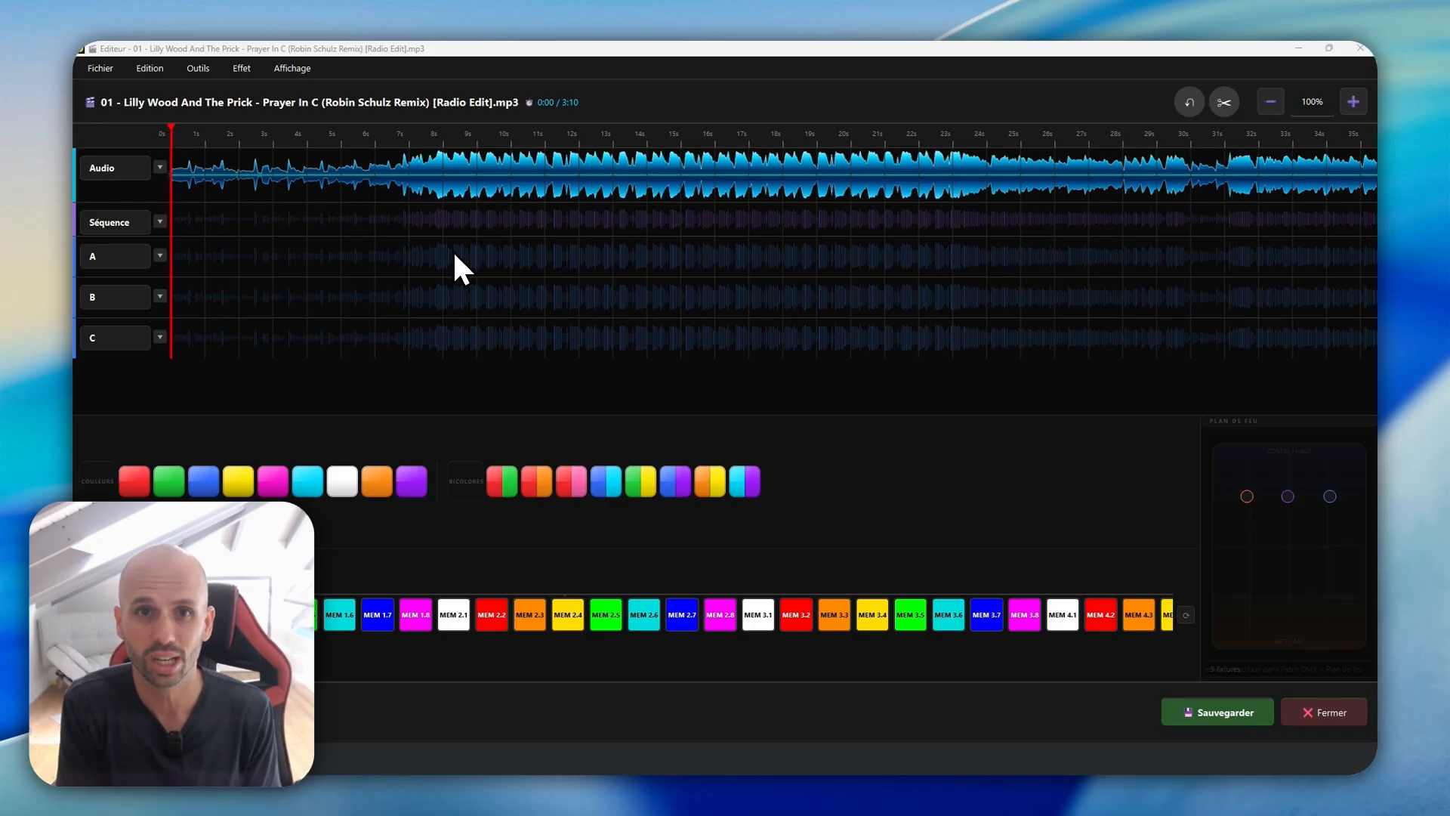
Place red, green and blue blocks on tracks A, B and C, align them near the song's start, and play the result
left_click_drag(135, 481, 257, 264)
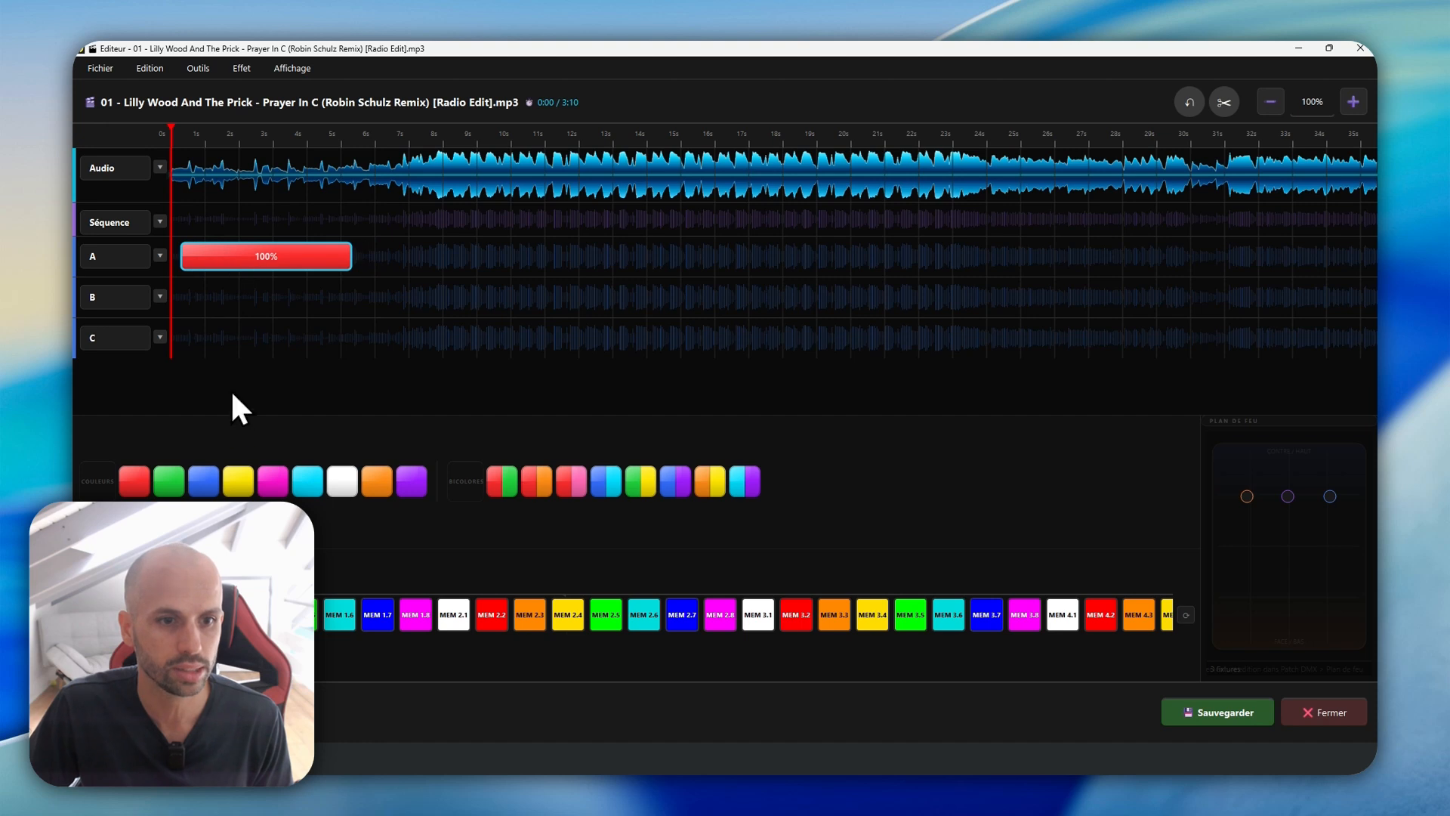
left_click_drag(163, 482, 227, 300)
left_click_drag(202, 481, 244, 348)
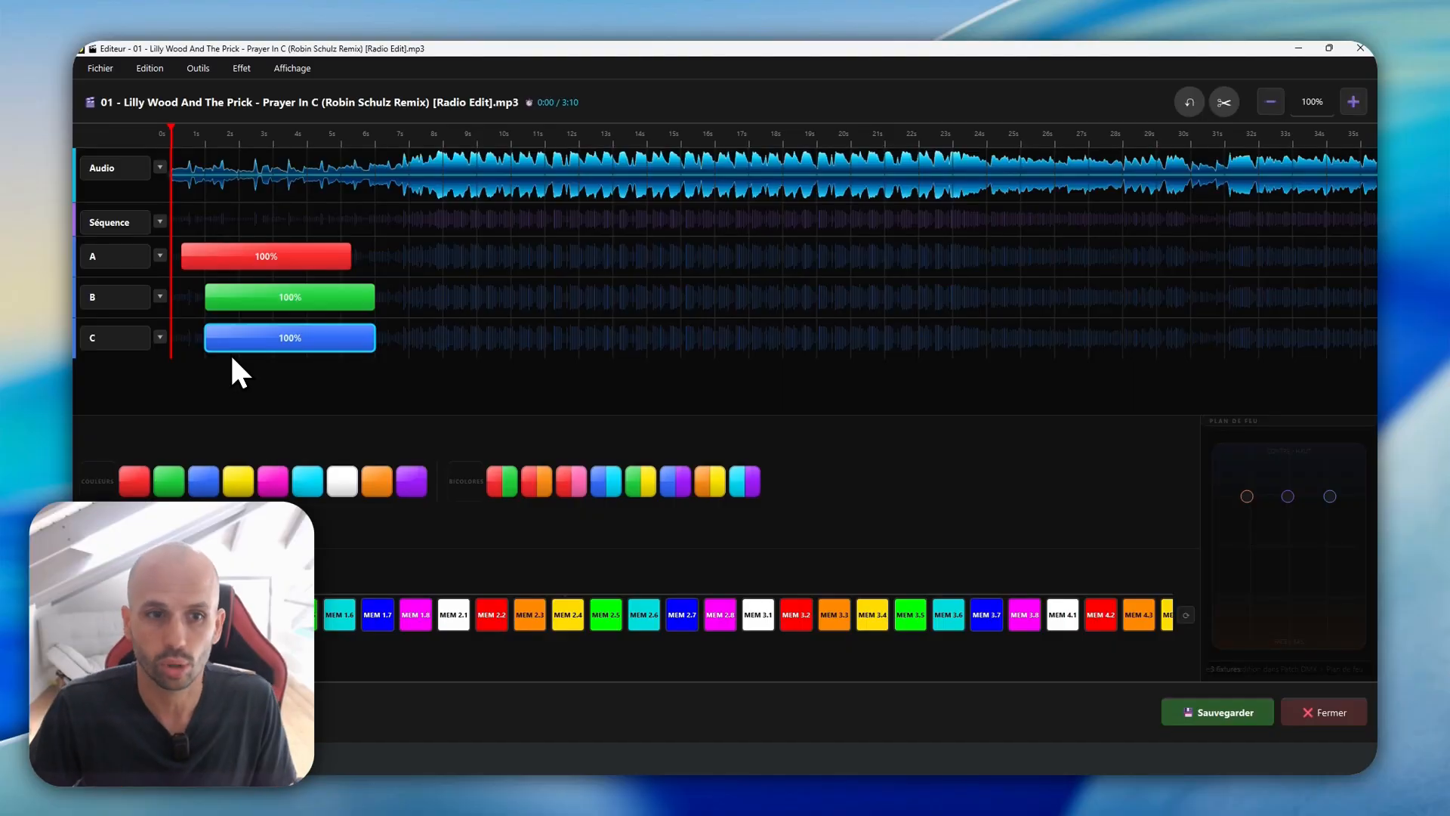
left_click_drag(234, 299, 220, 287)
mouse_move(288, 332)
left_mouse_down()
mouse_move(272, 327)
mouse_move(290, 336)
left_mouse_up()
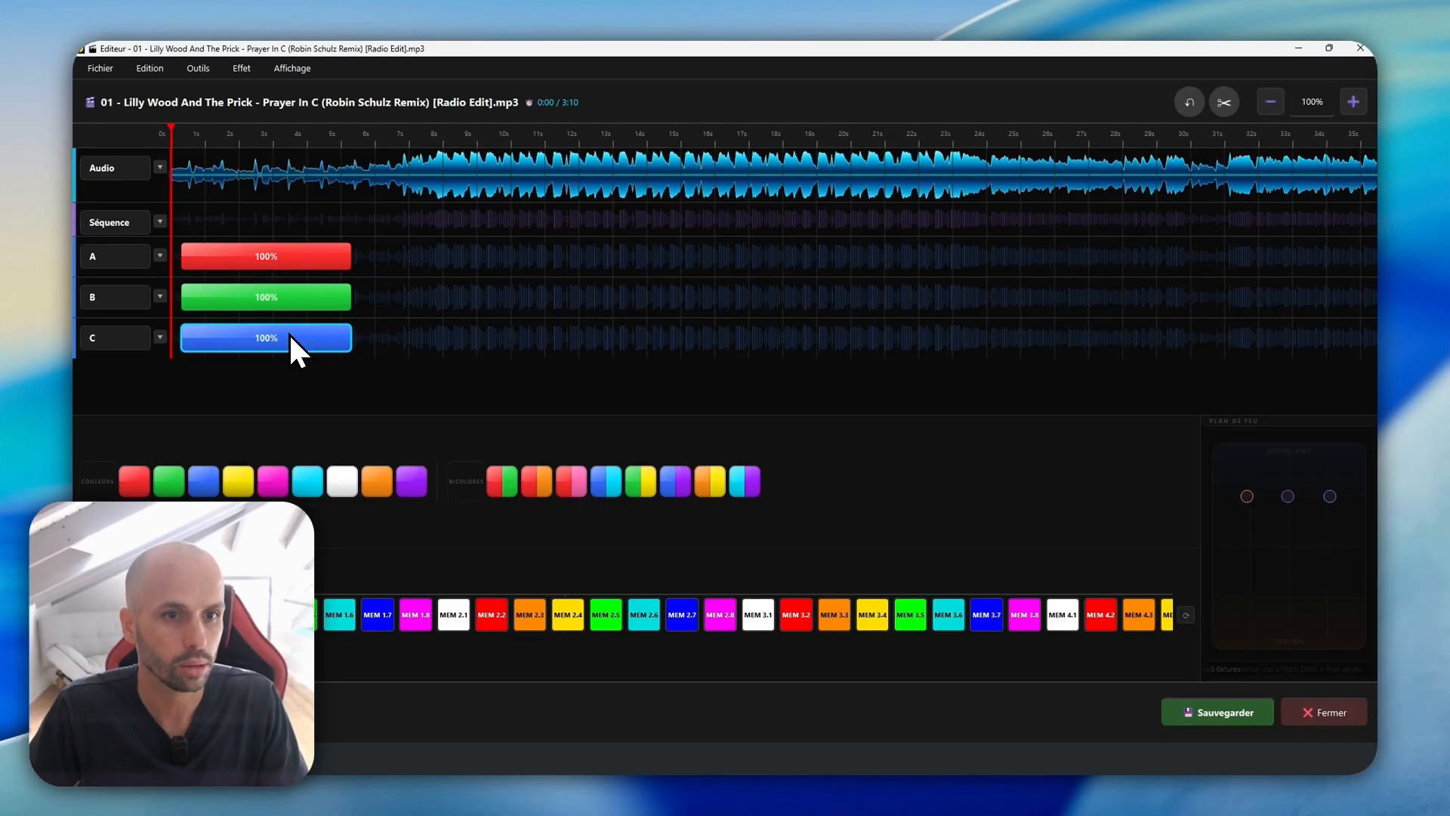
key("space")
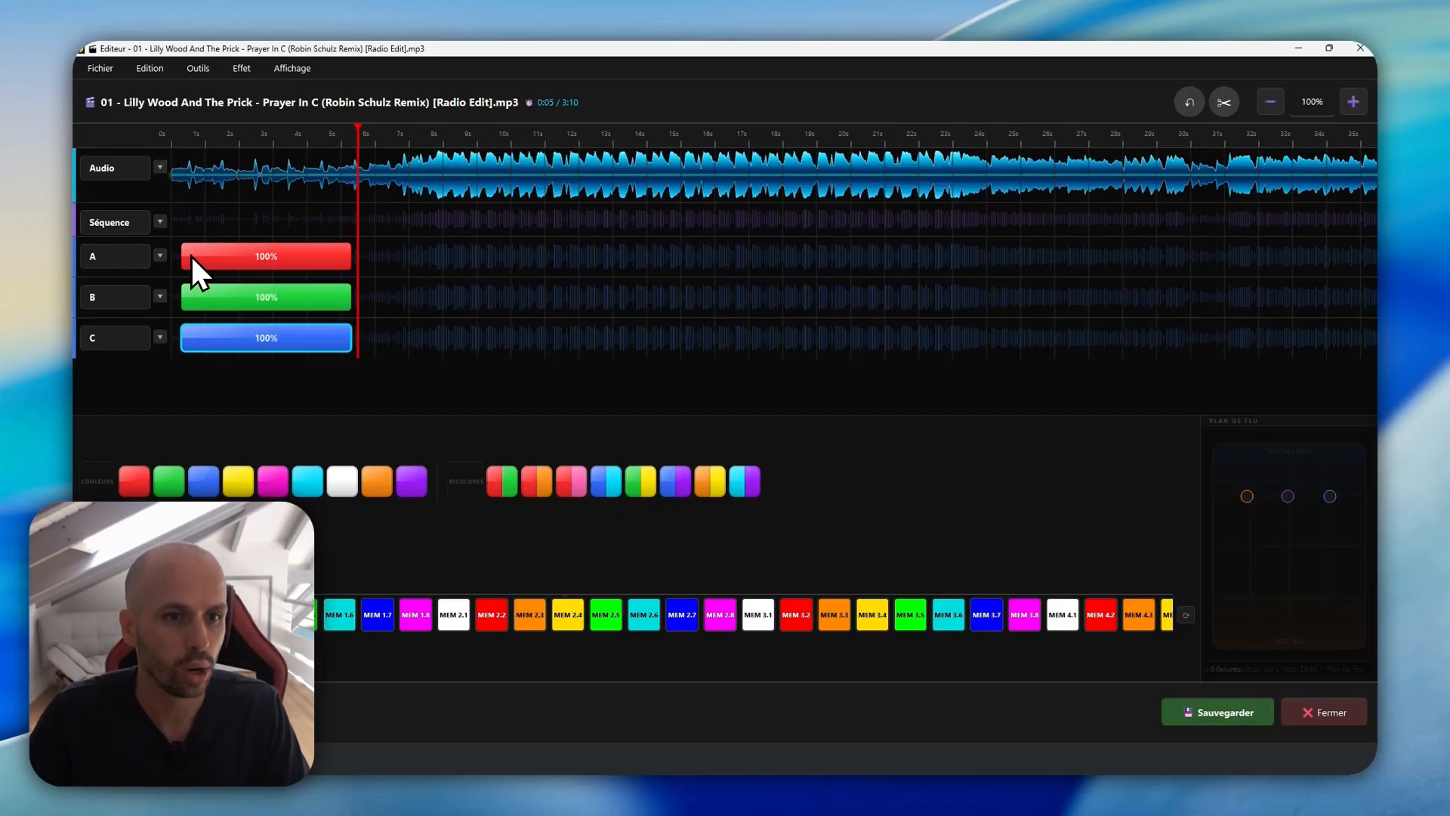
Add a fade-in and a fade-out to the red block on track A
left_click(185, 255)
right_click(196, 261)
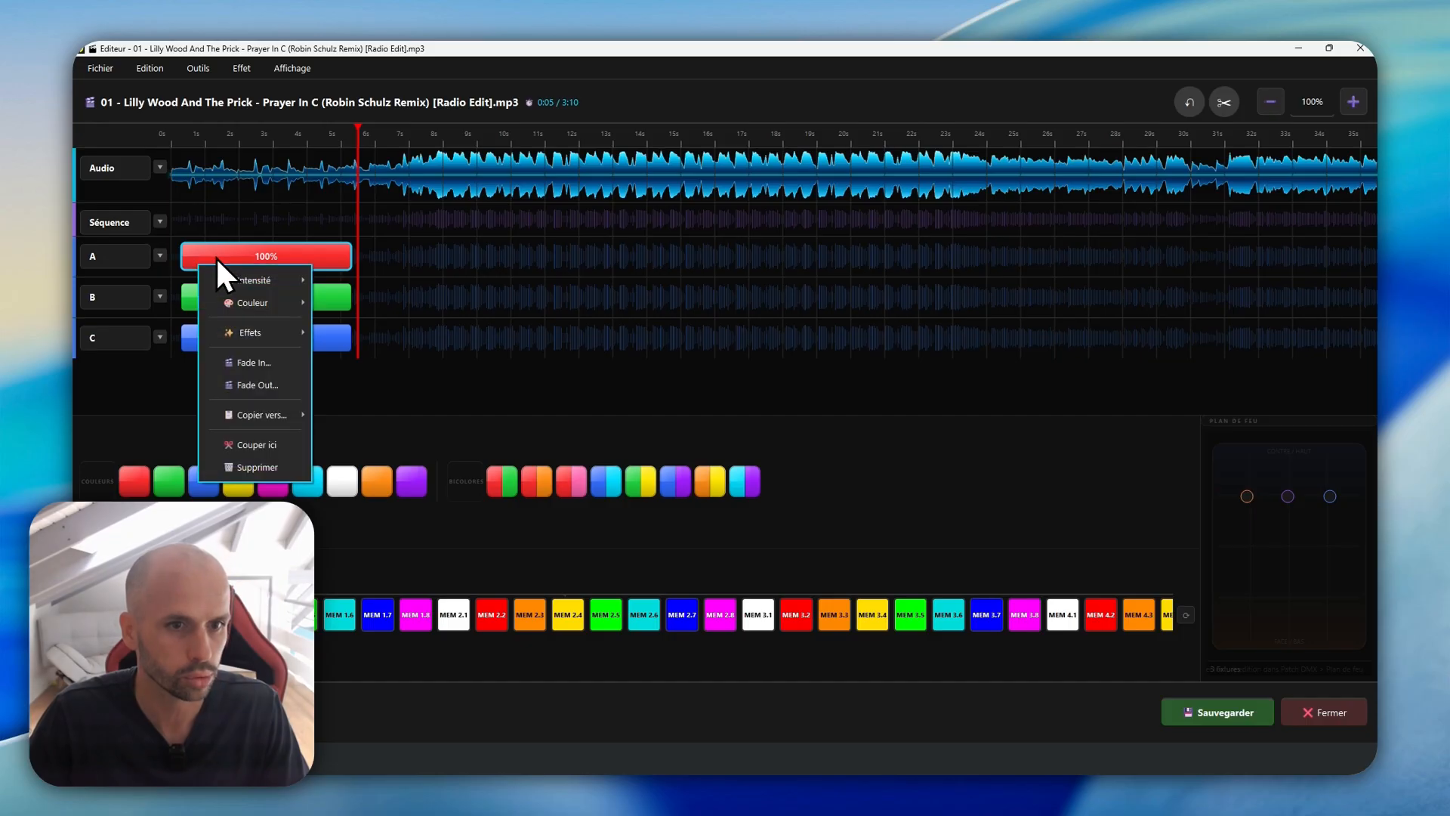
left_click(274, 361)
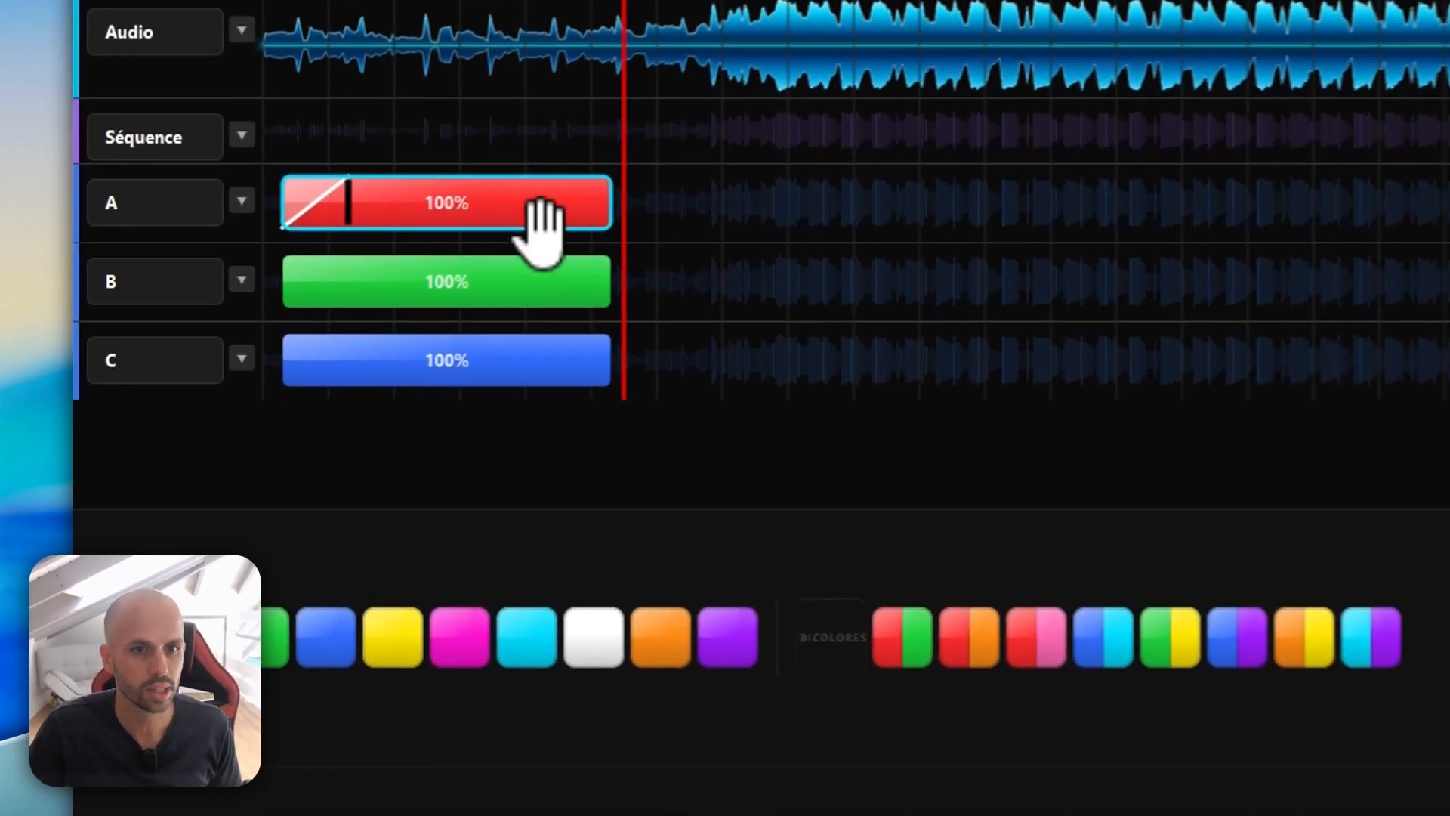
right_click(549, 223)
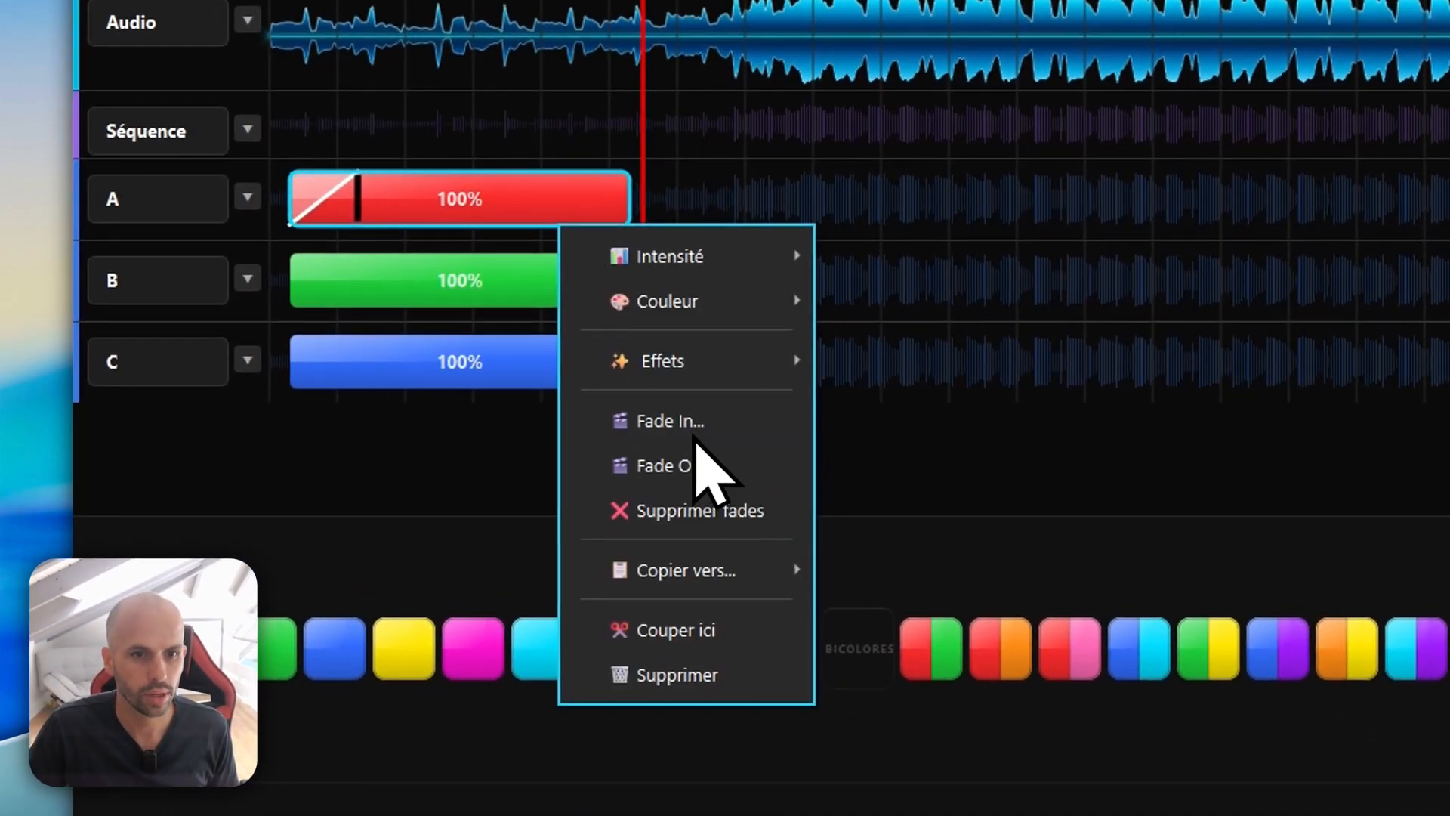
left_click(684, 465)
Add a fade-in and a fade-out to the green block on track B and the blue block on track C
right_click(365, 287)
left_click(502, 487)
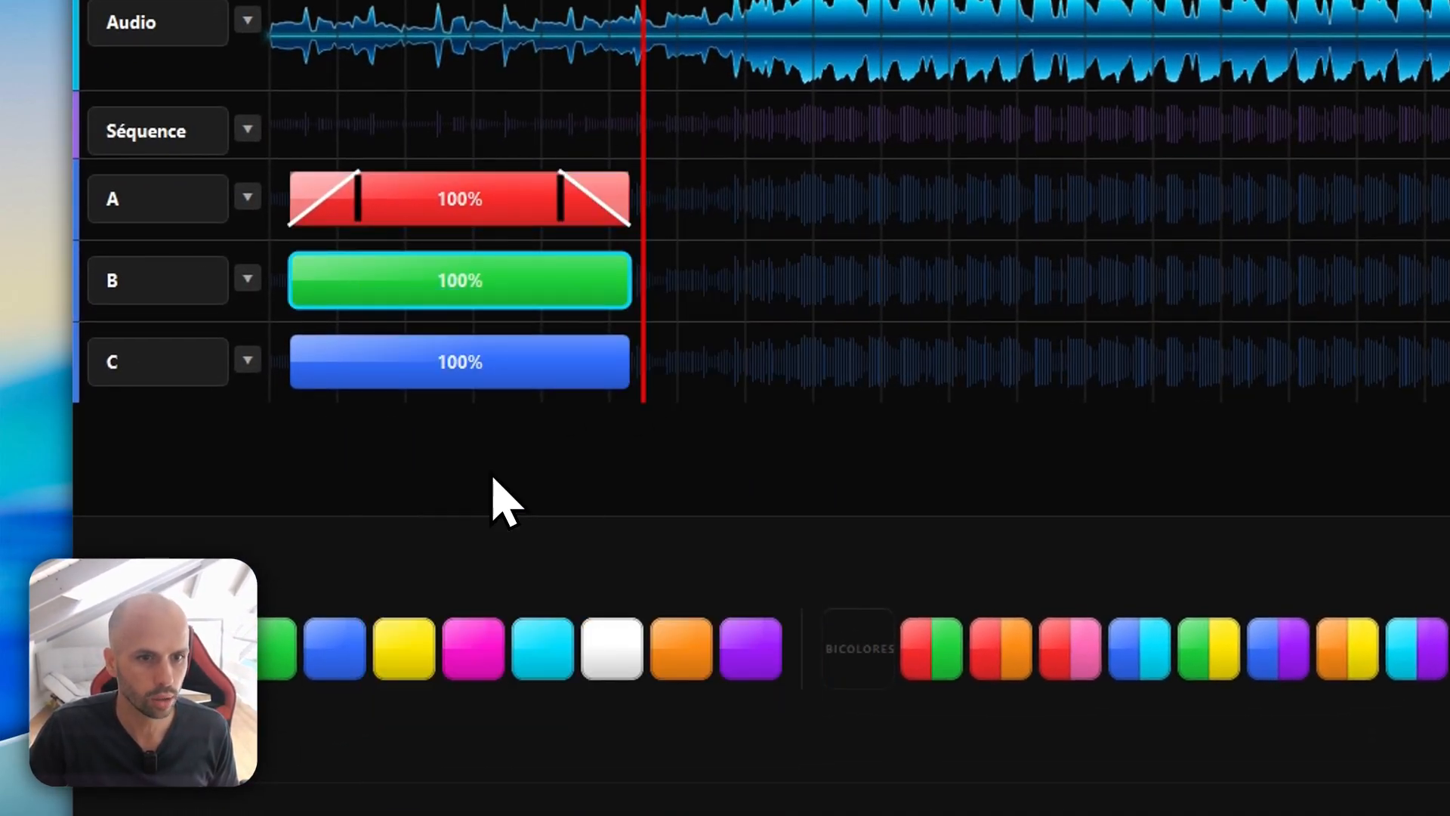
right_click(608, 287)
left_click(729, 523)
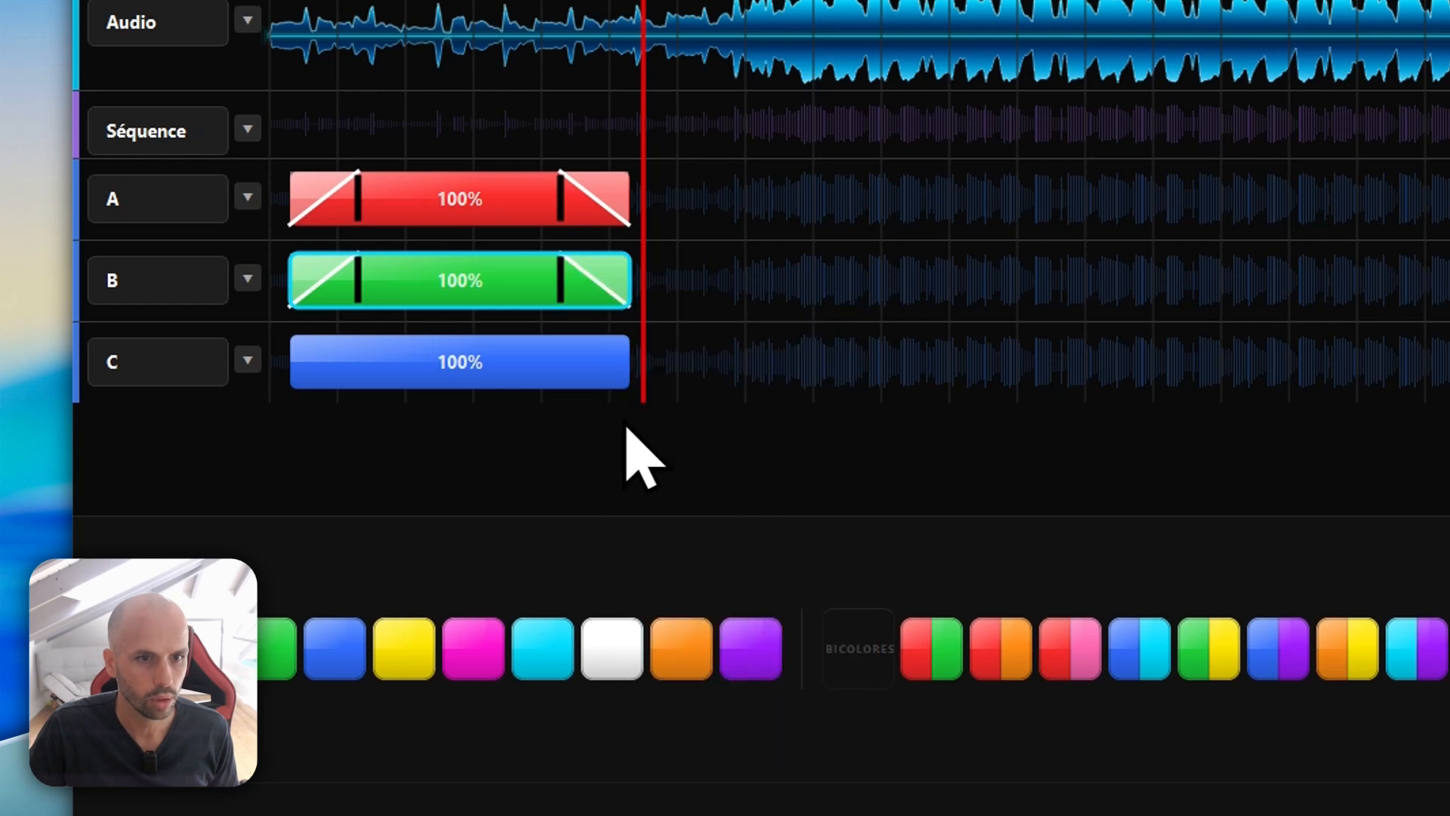
right_click(358, 368)
left_click(469, 560)
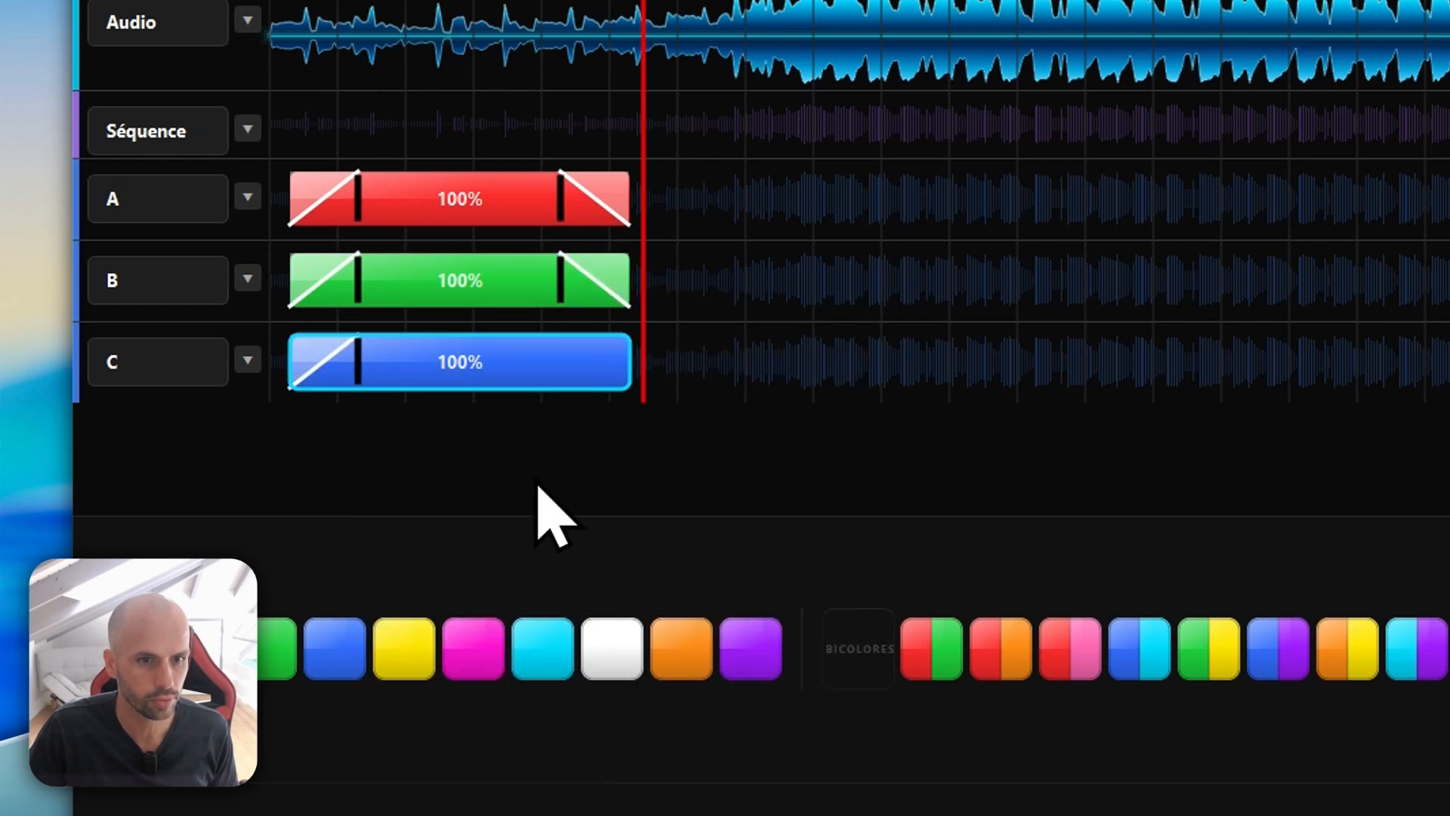
right_click(596, 355)
left_click(717, 595)
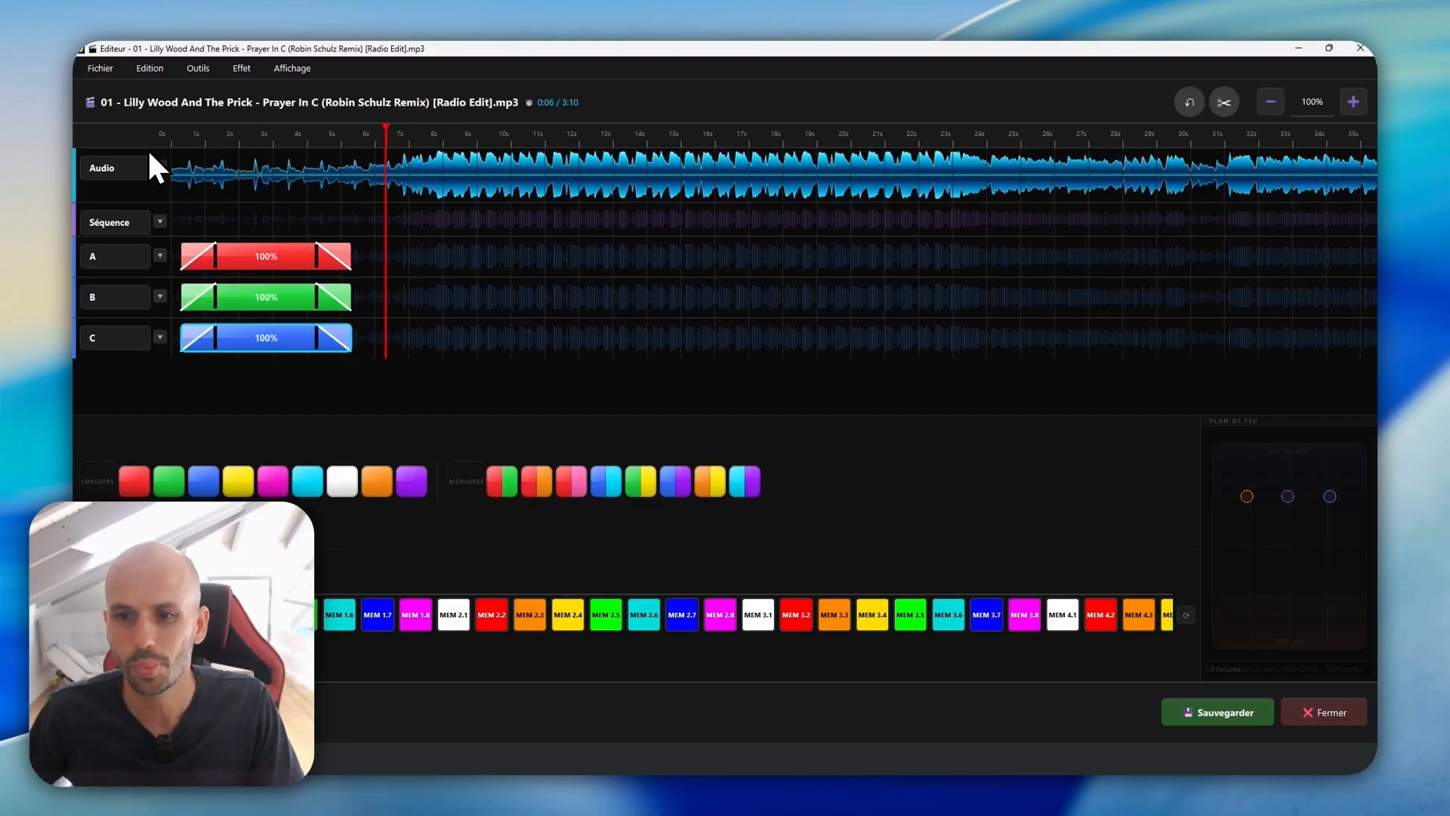
Browse the list of effects available for the red block on track A
right_click(243, 264)
mouse_move(307, 331)
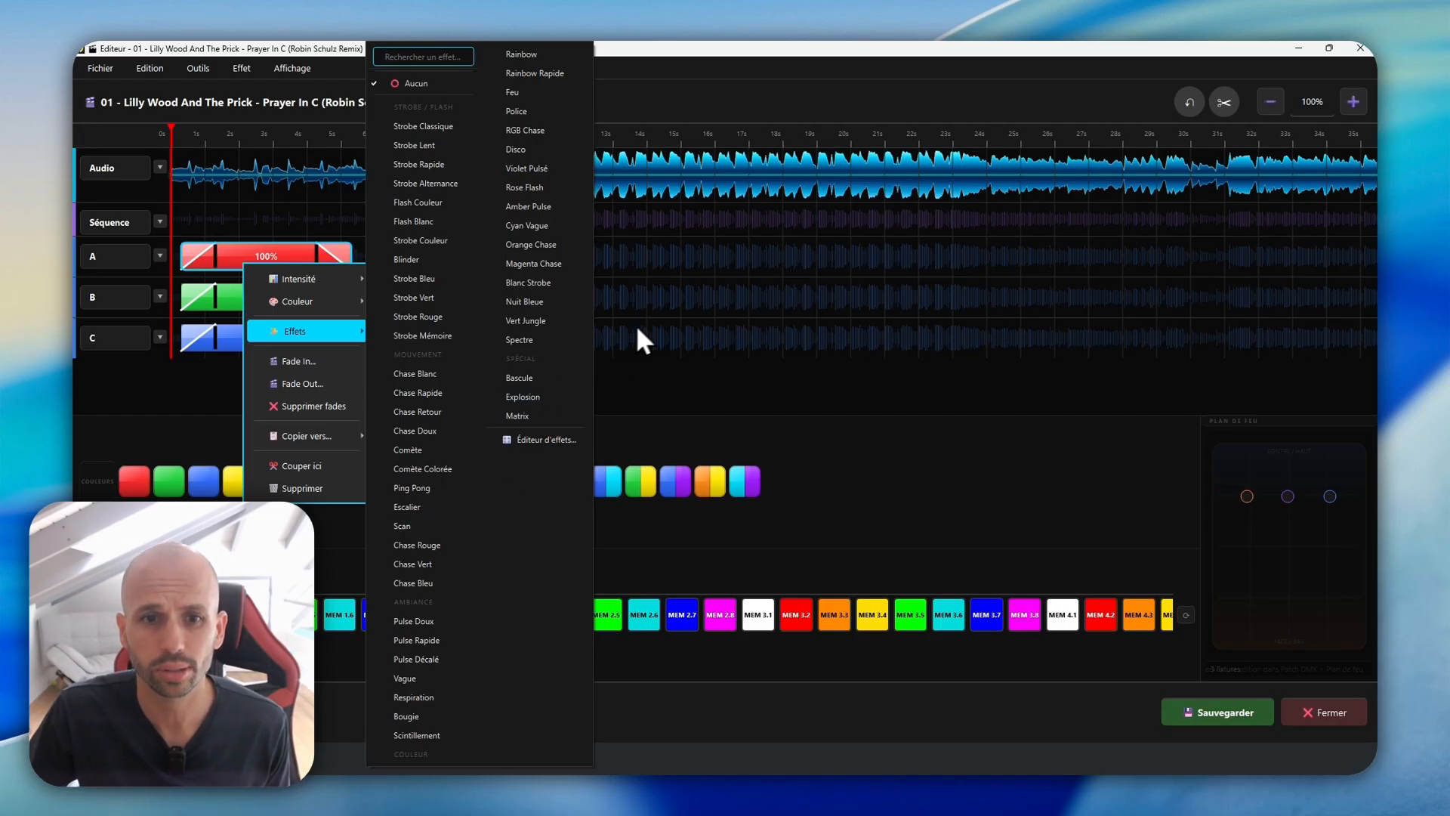
left_click(403, 524)
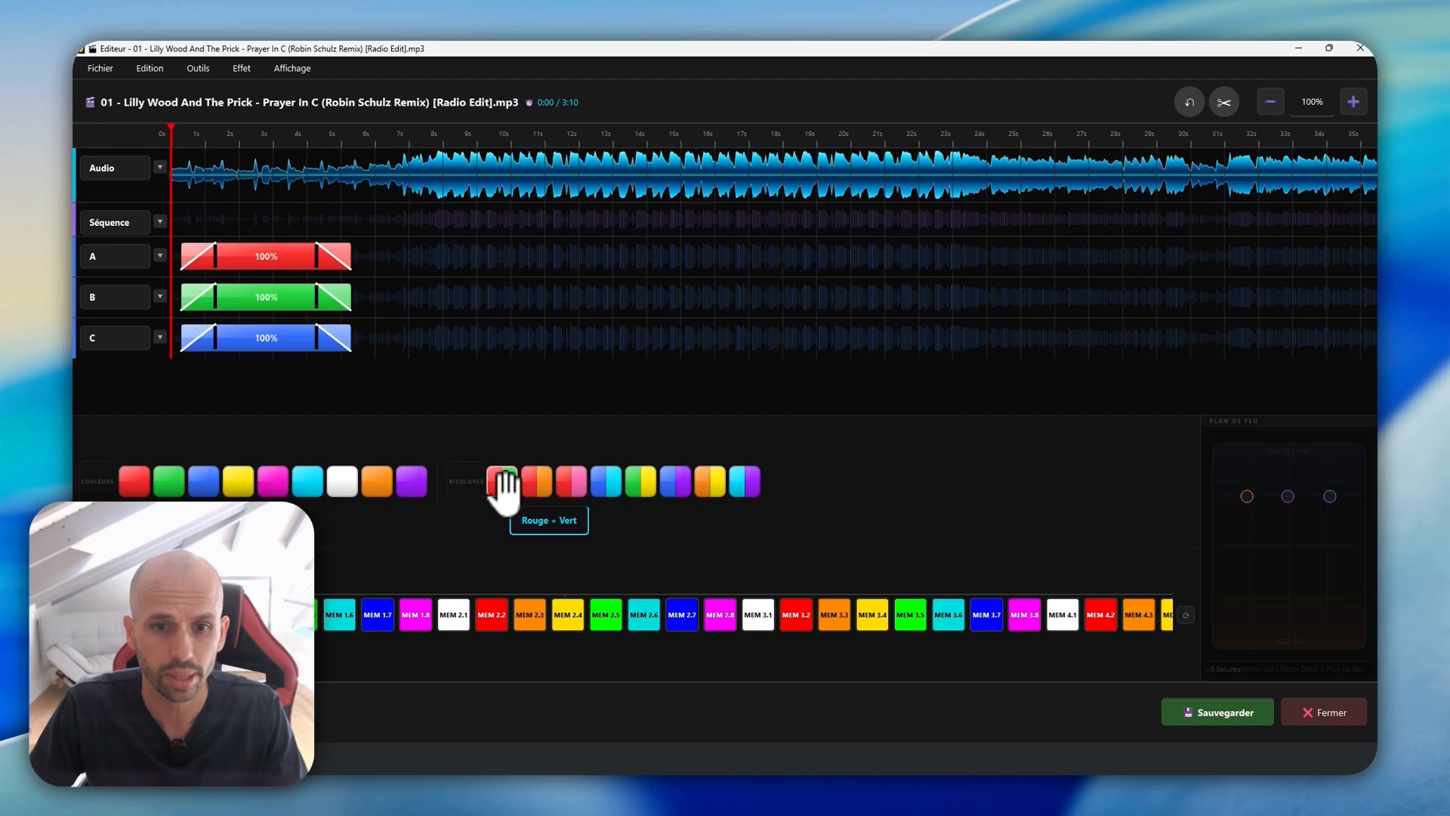
Place a Rouge + Vert bicolour block after the red block on track A and the MEM 1.1 memory on the Séquence track
left_click_drag(502, 483, 356, 257)
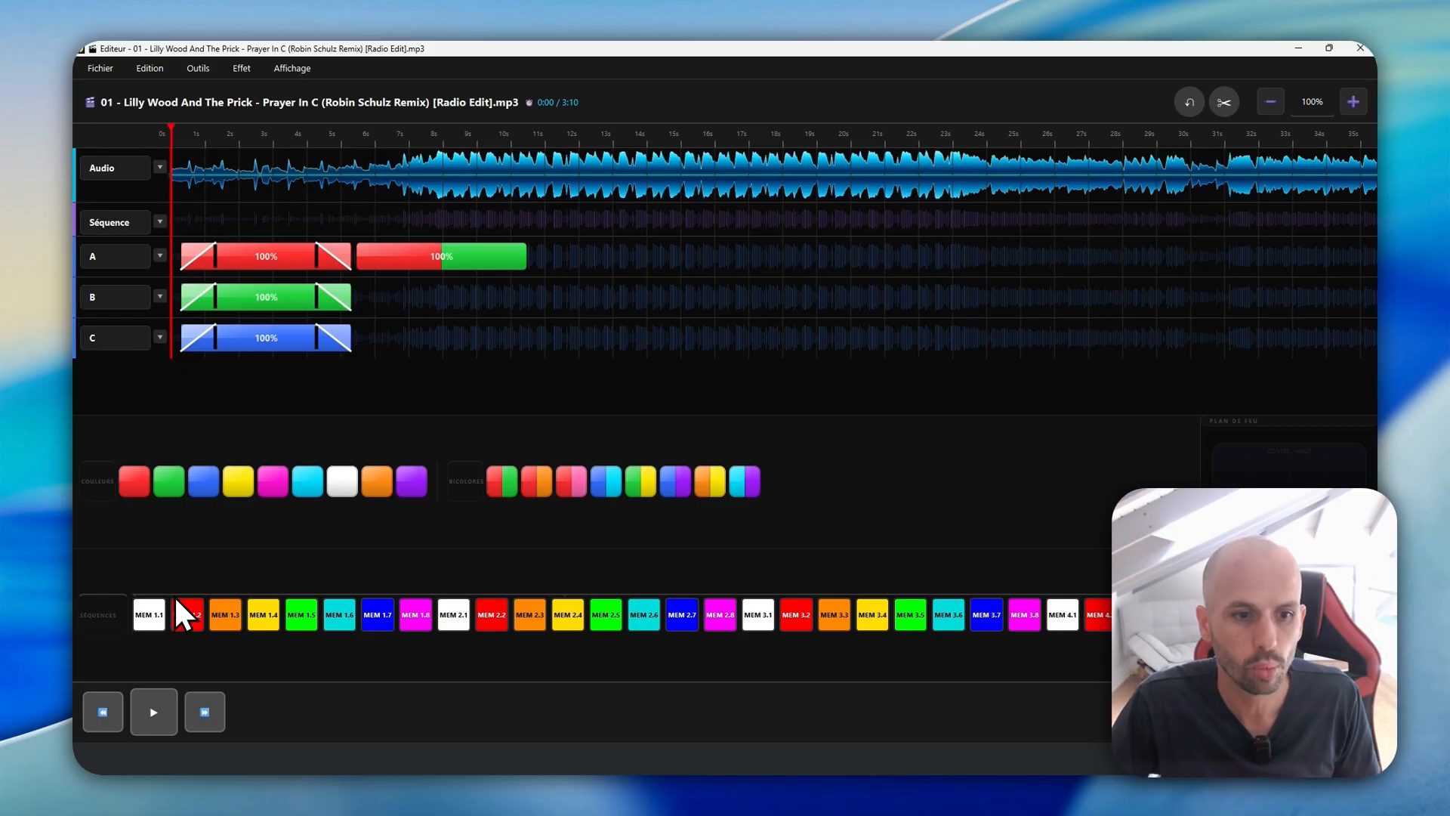
left_click_drag(206, 229, 201, 228)
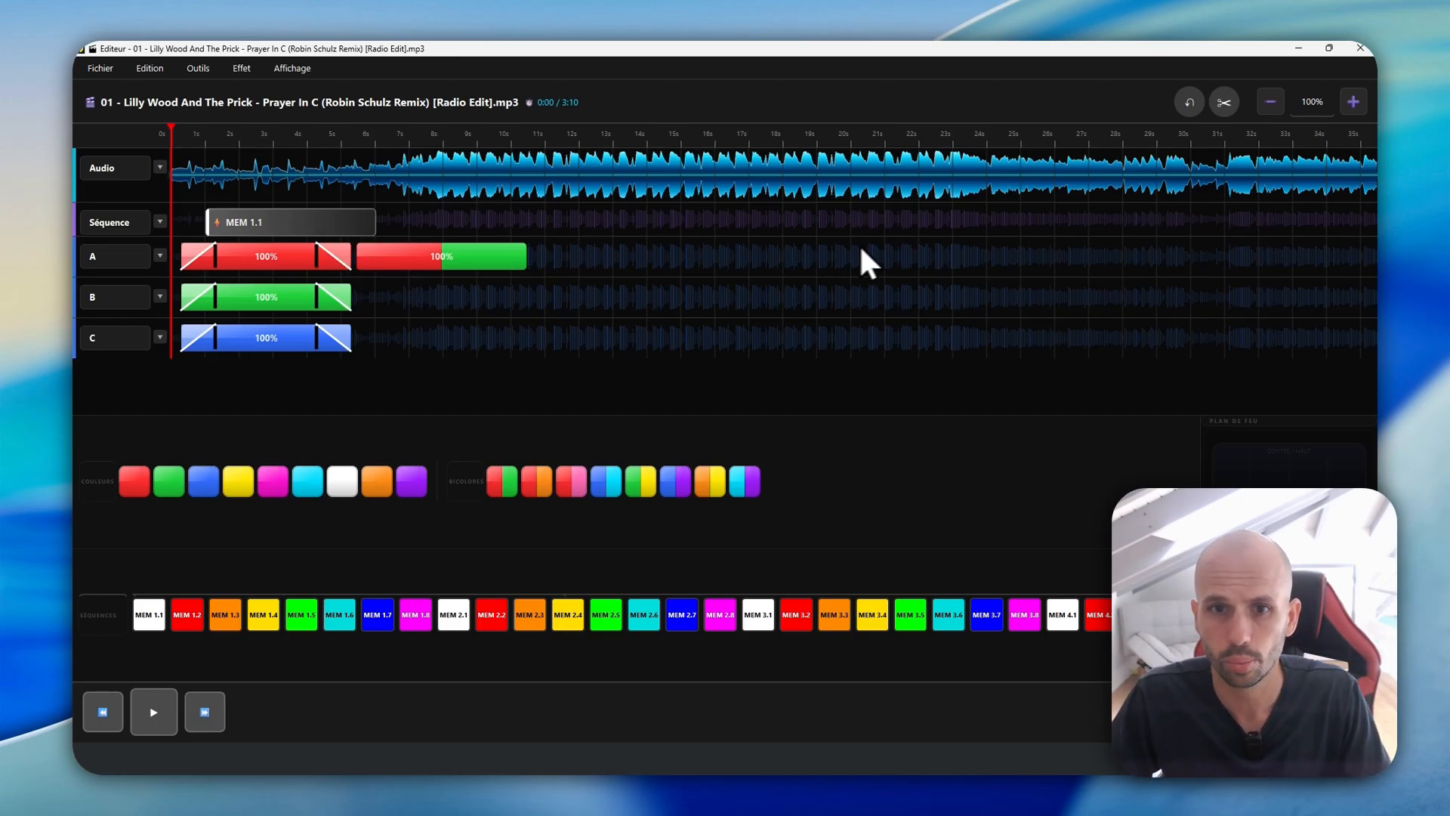
Cut the red/green block on track A at 0:07 and move its second part to about 13 s
scroll(545, 221, "down", 4)
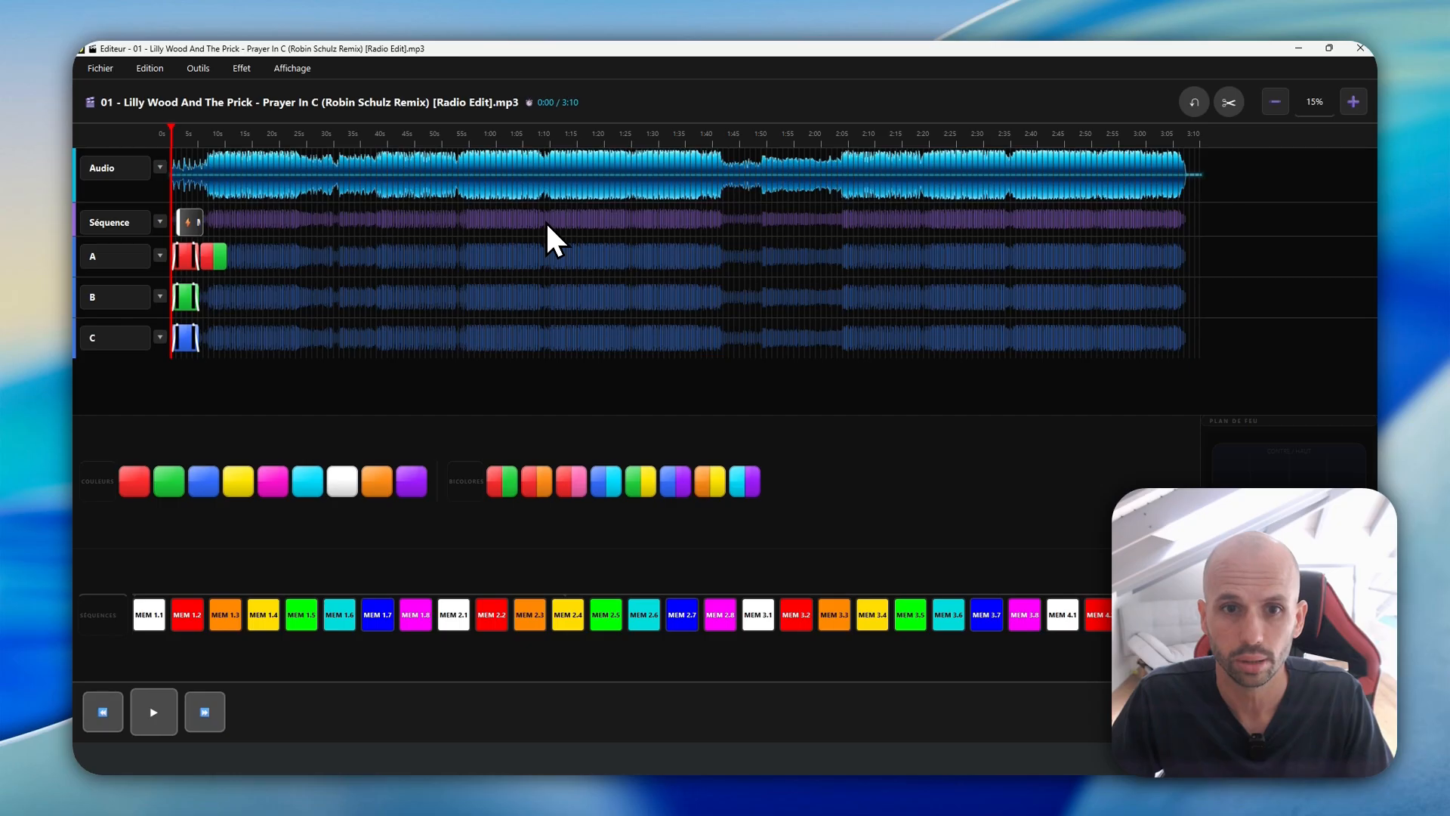
scroll(545, 220, "up", 3)
scroll(548, 226, "up", 2)
scroll(548, 226, "down", 4)
scroll(548, 226, "up", 3)
scroll(548, 225, "up", 1)
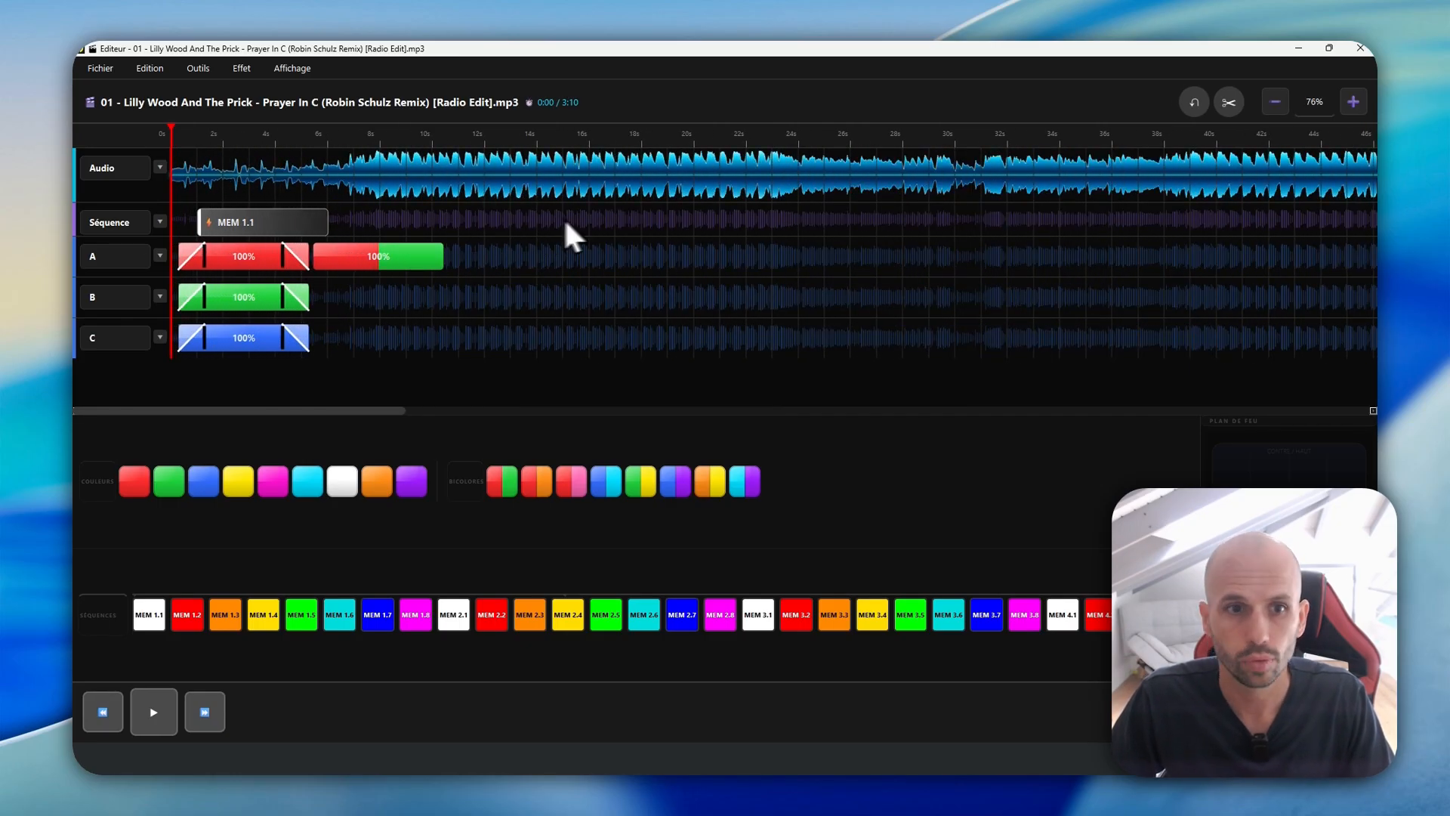
left_click_drag(379, 138, 372, 160)
right_click(370, 251)
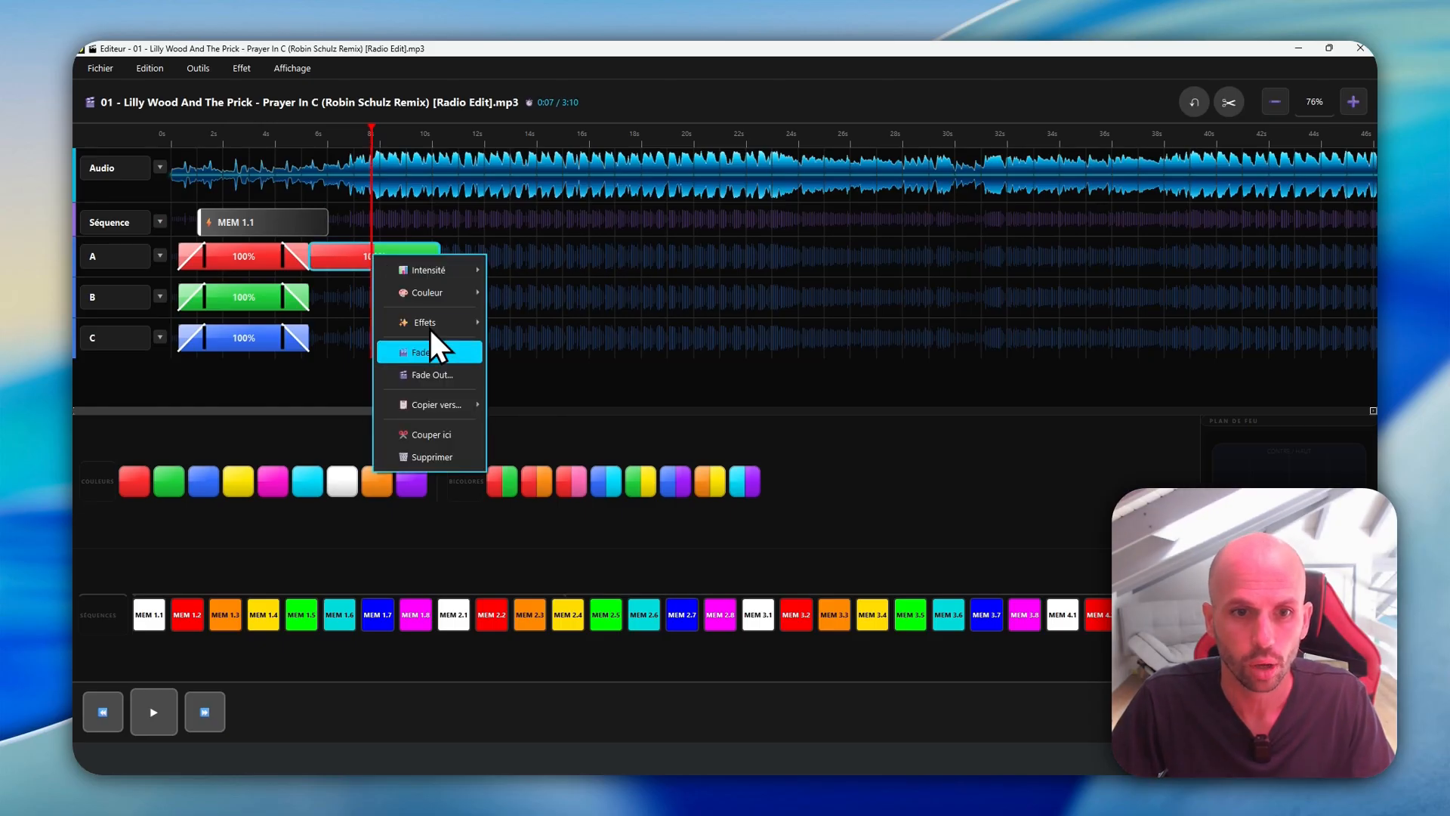
left_click(442, 434)
left_click_drag(388, 259, 514, 261)
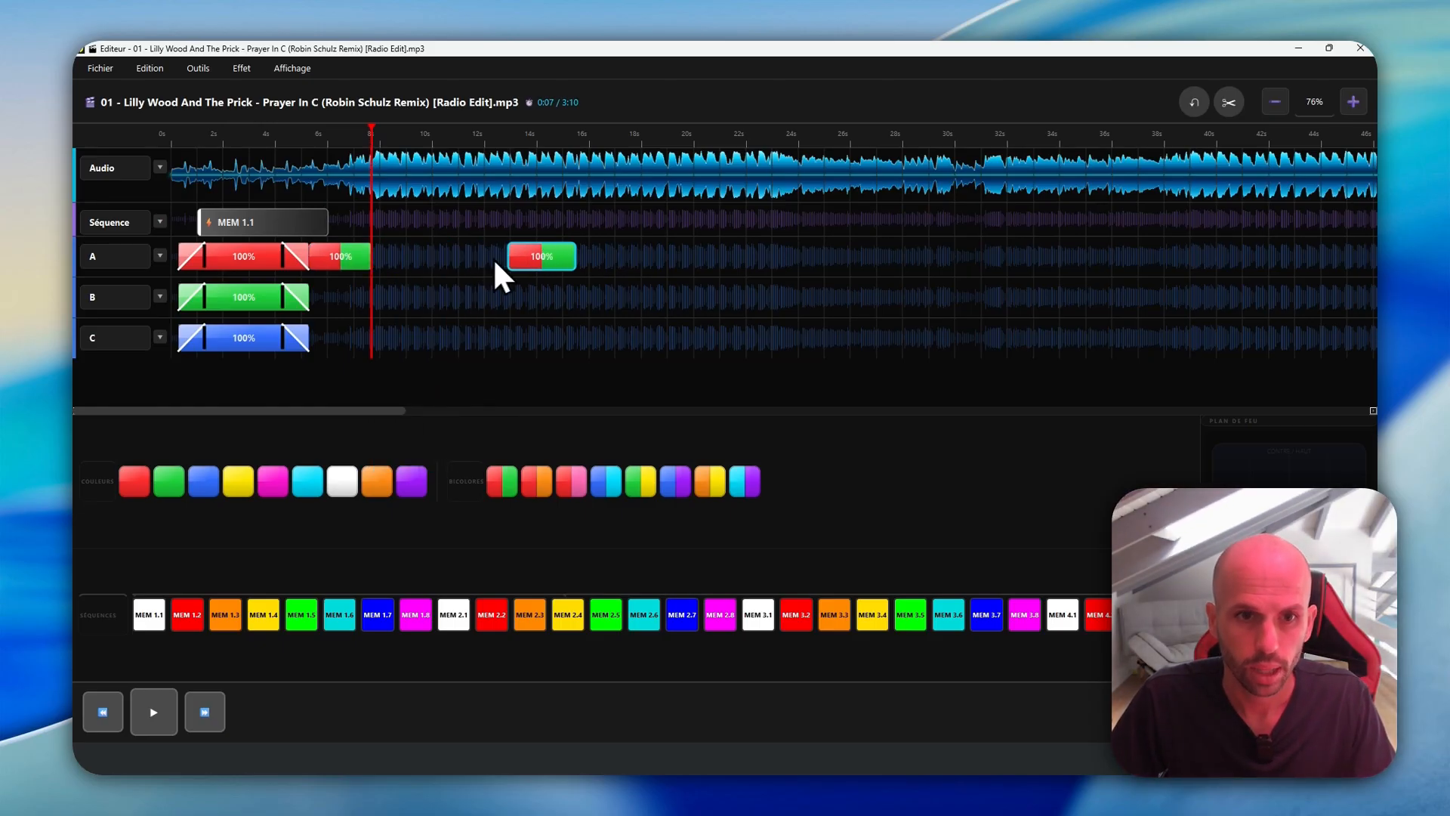
Create a Rouge block in the gap between the two red/green pieces on track A
right_click(407, 254)
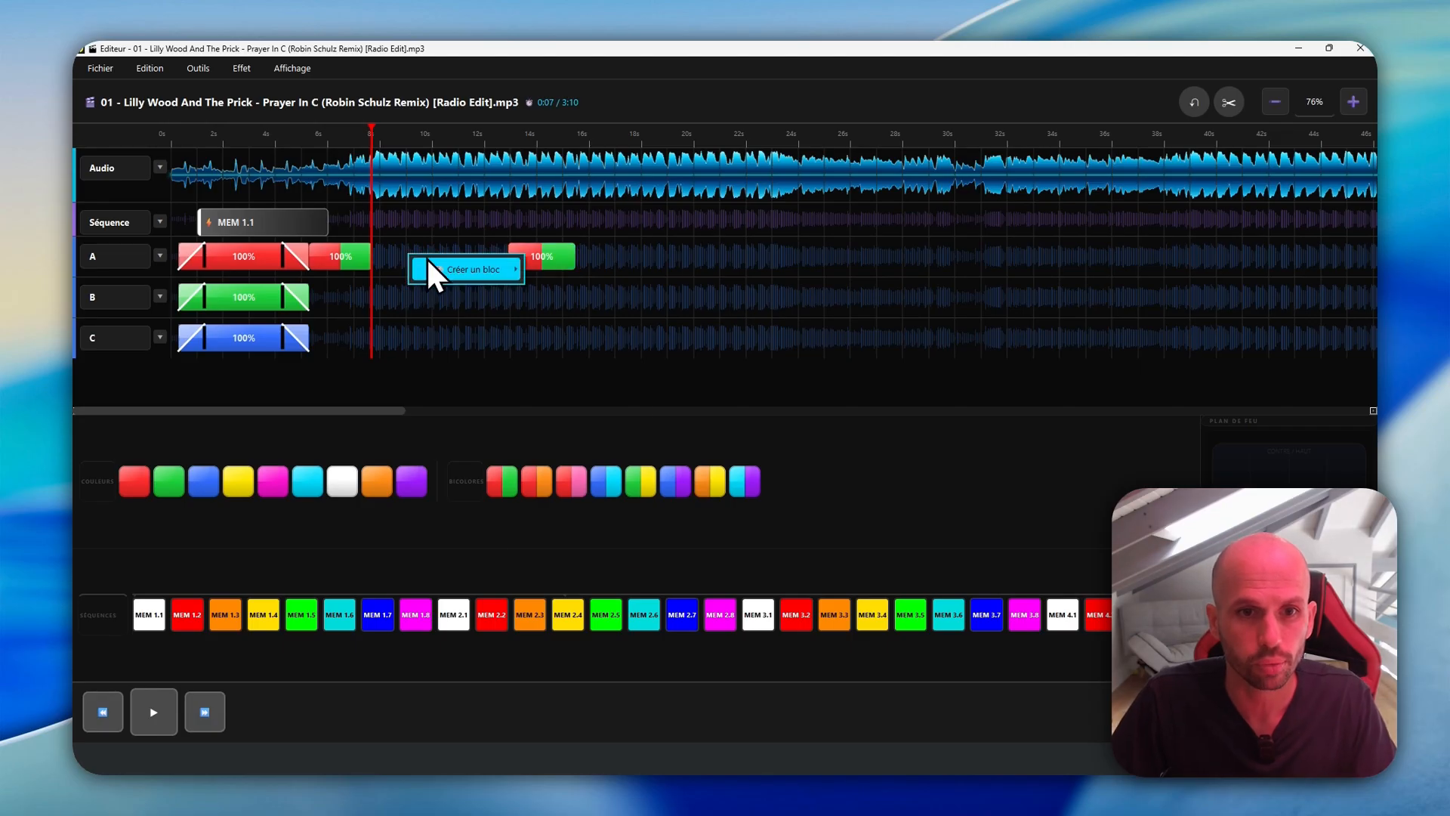
mouse_move(441, 264)
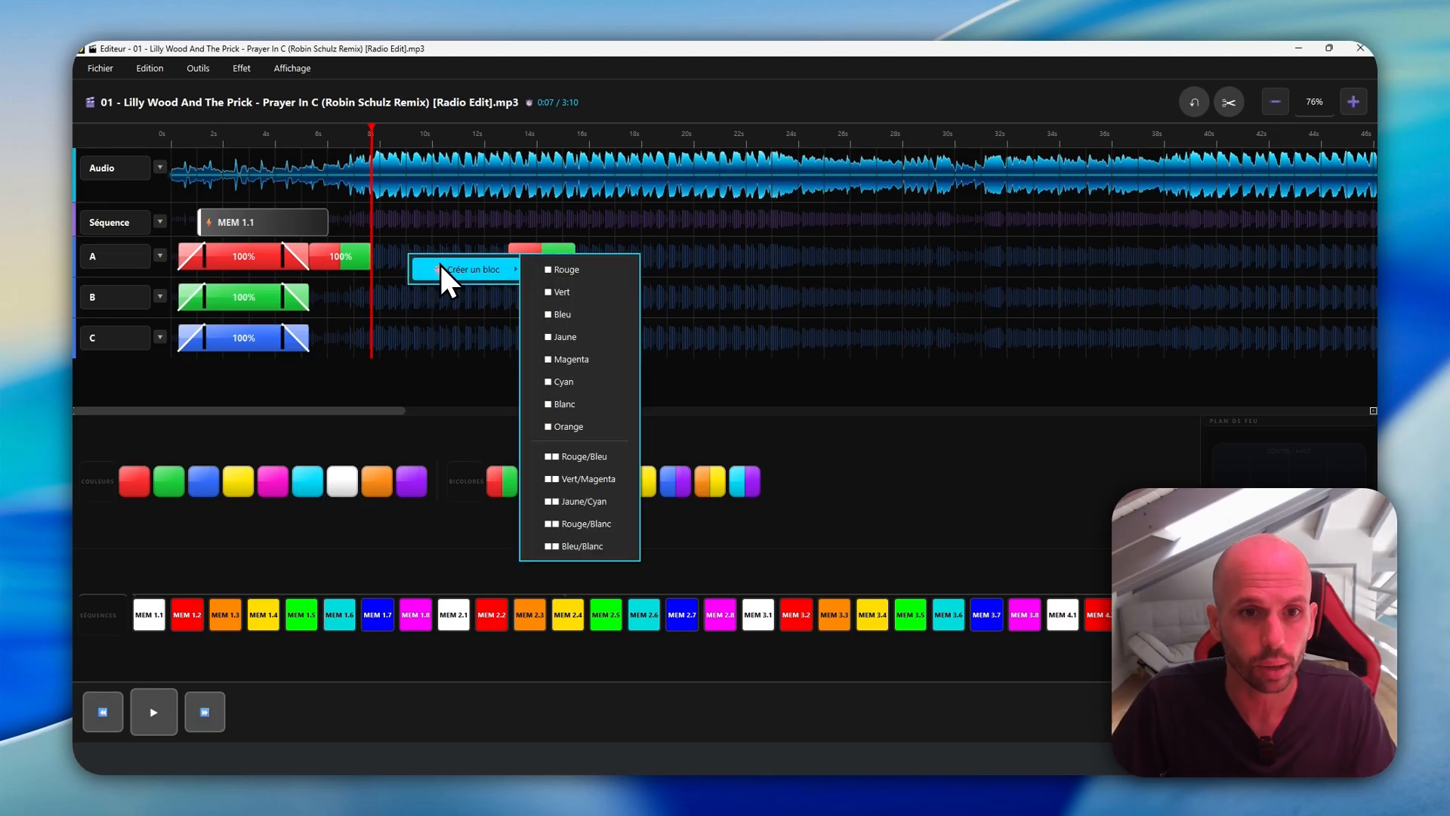
left_click(557, 265)
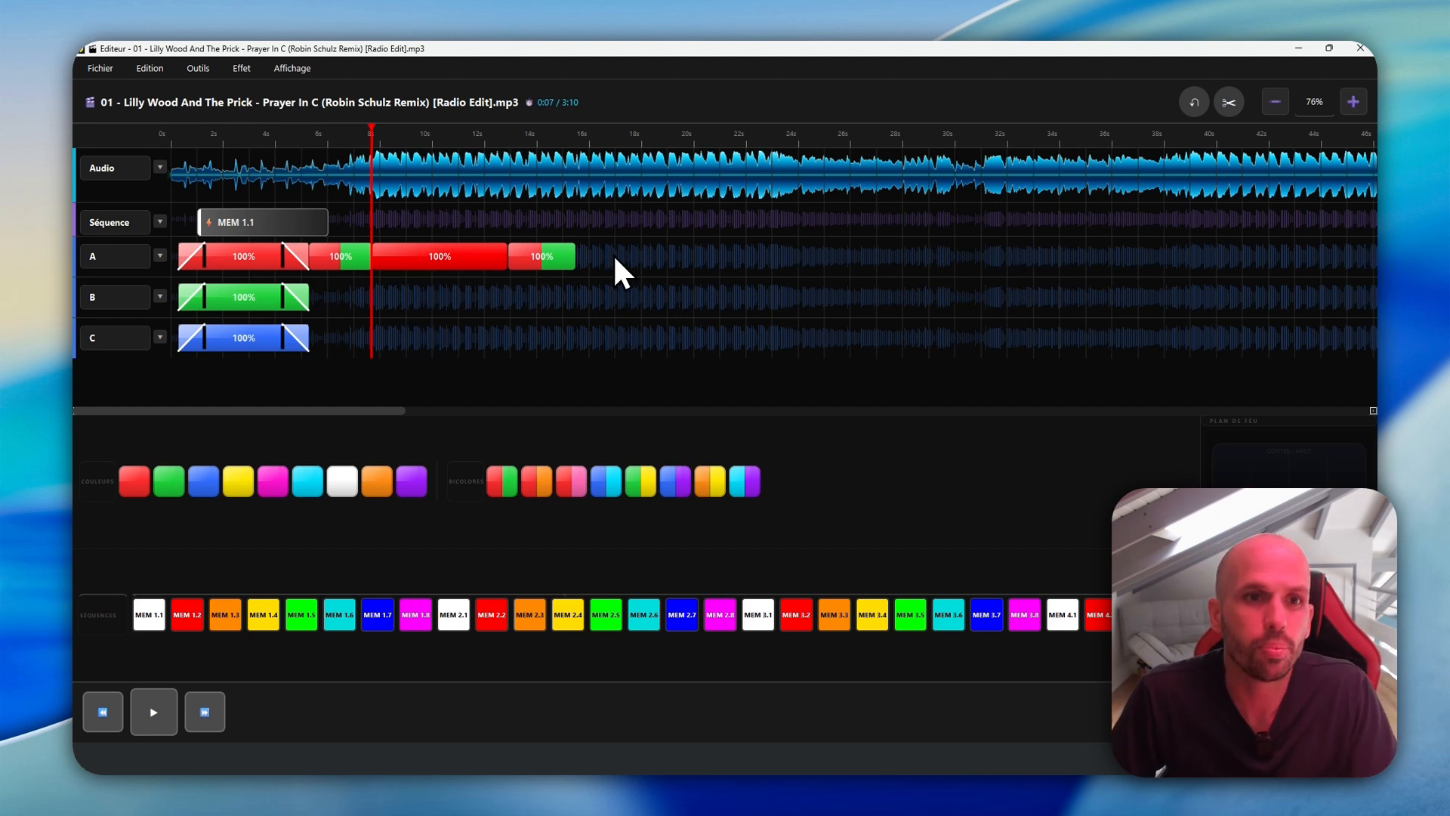
Delete all the colour blocks on tracks A, B and C
left_click_drag(622, 245, 229, 317)
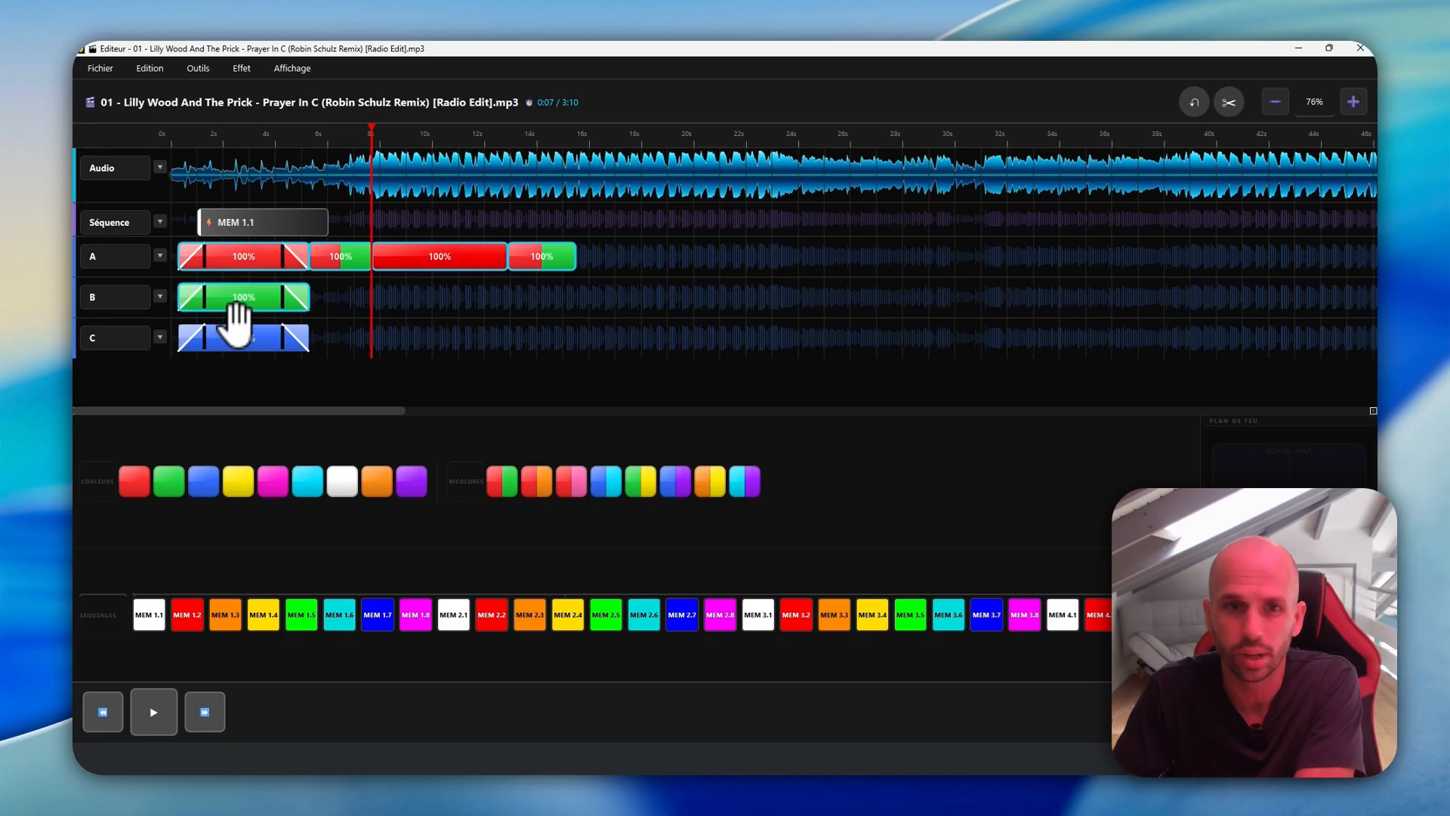
key("Delete")
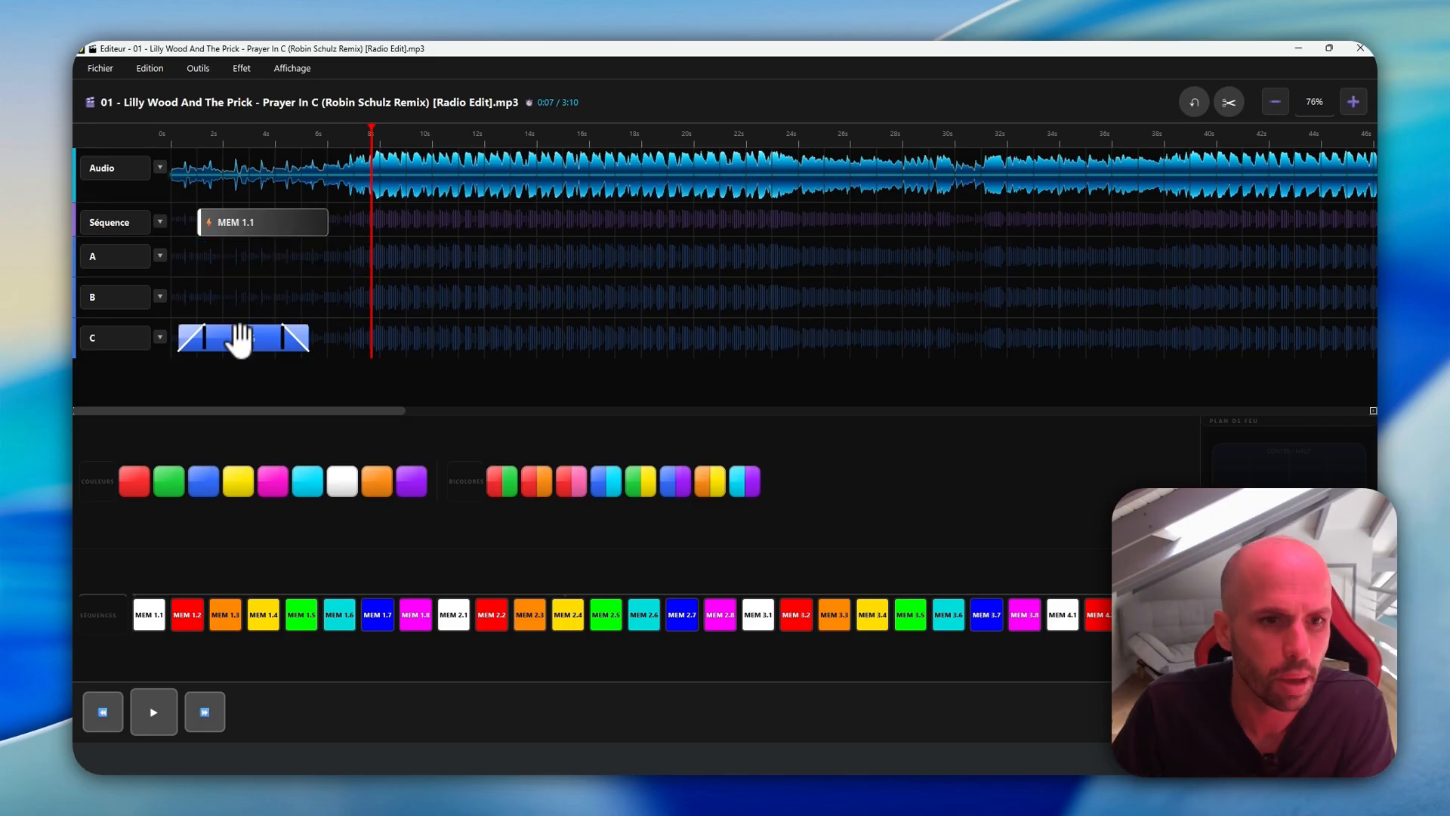
left_click(237, 332)
key("Delete")
Open the AI generation settings and exclude the Séquence track from the tracks to generate
left_click(192, 68)
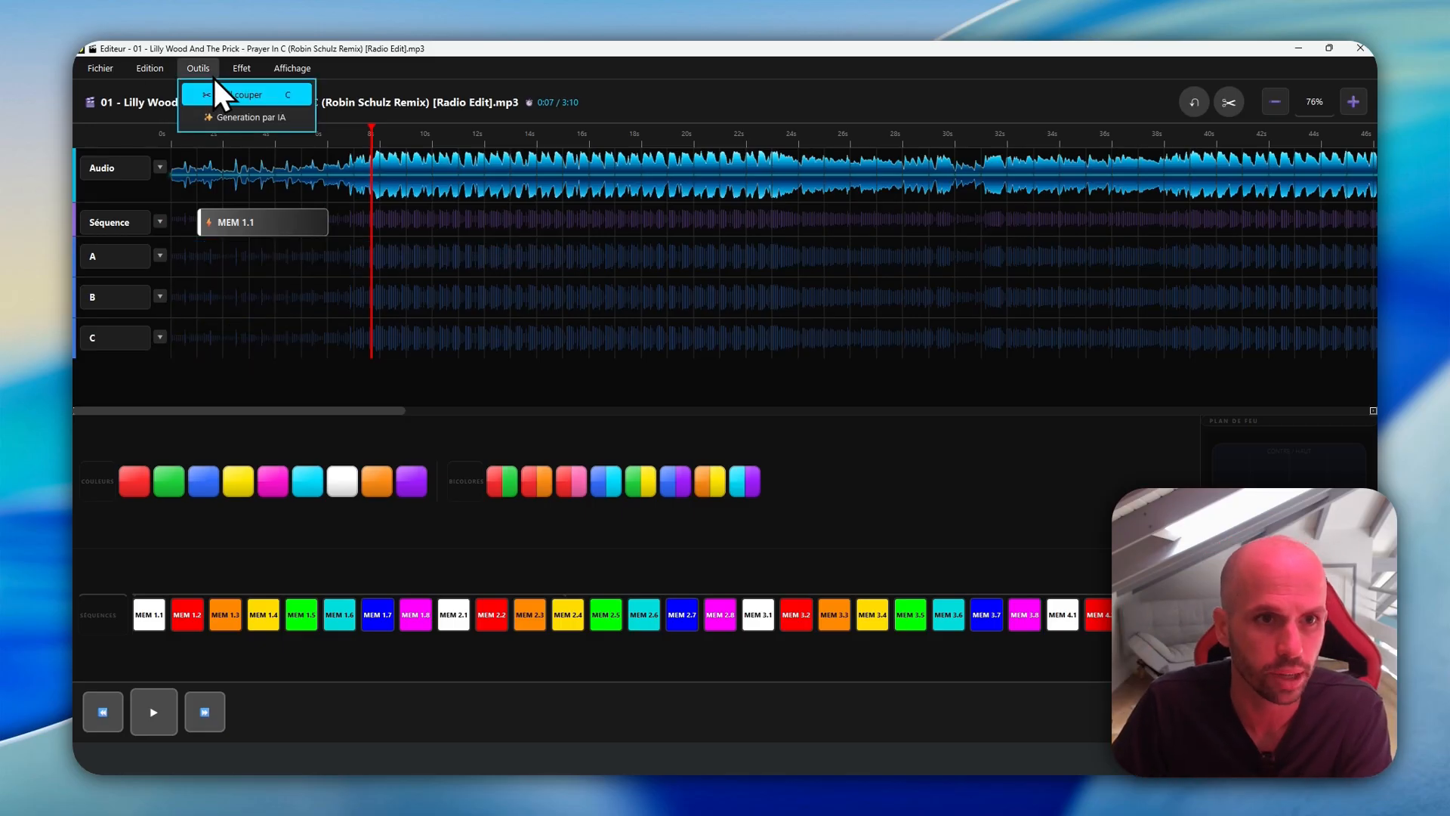
left_click(227, 116)
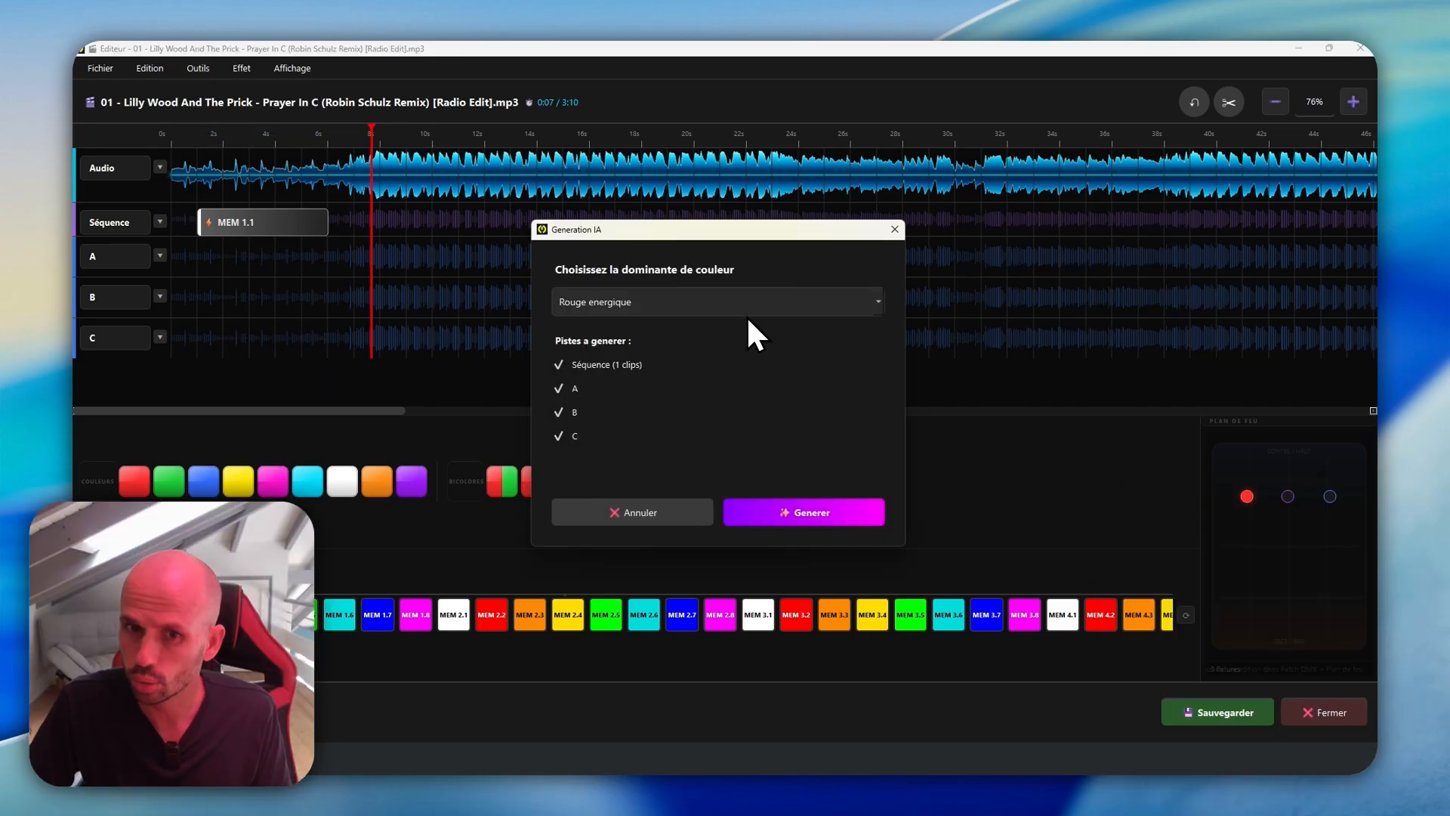
left_click(558, 365)
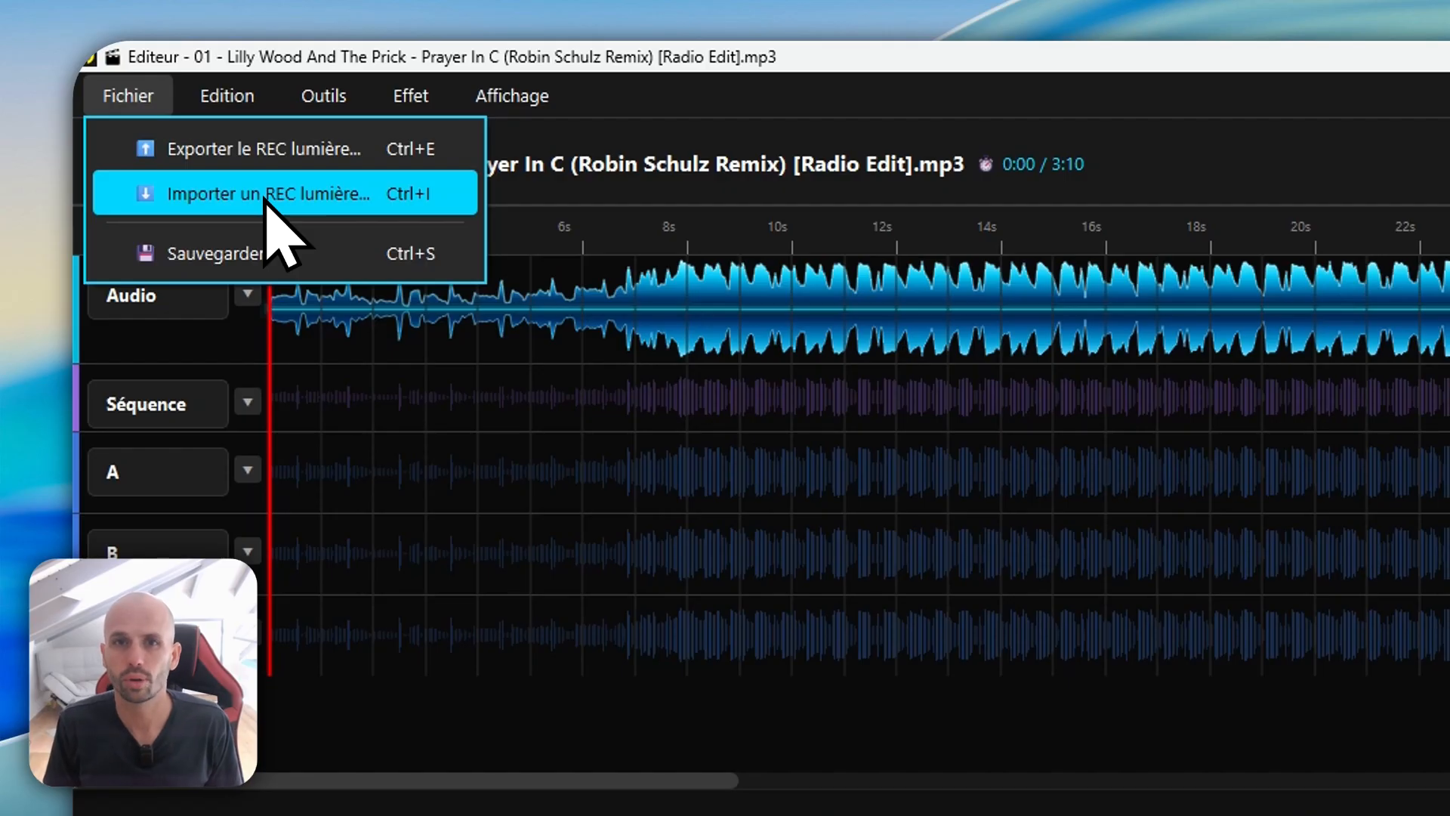
Look at the file commands for exporting, importing and saving the REC lumière
left_click(457, 534)
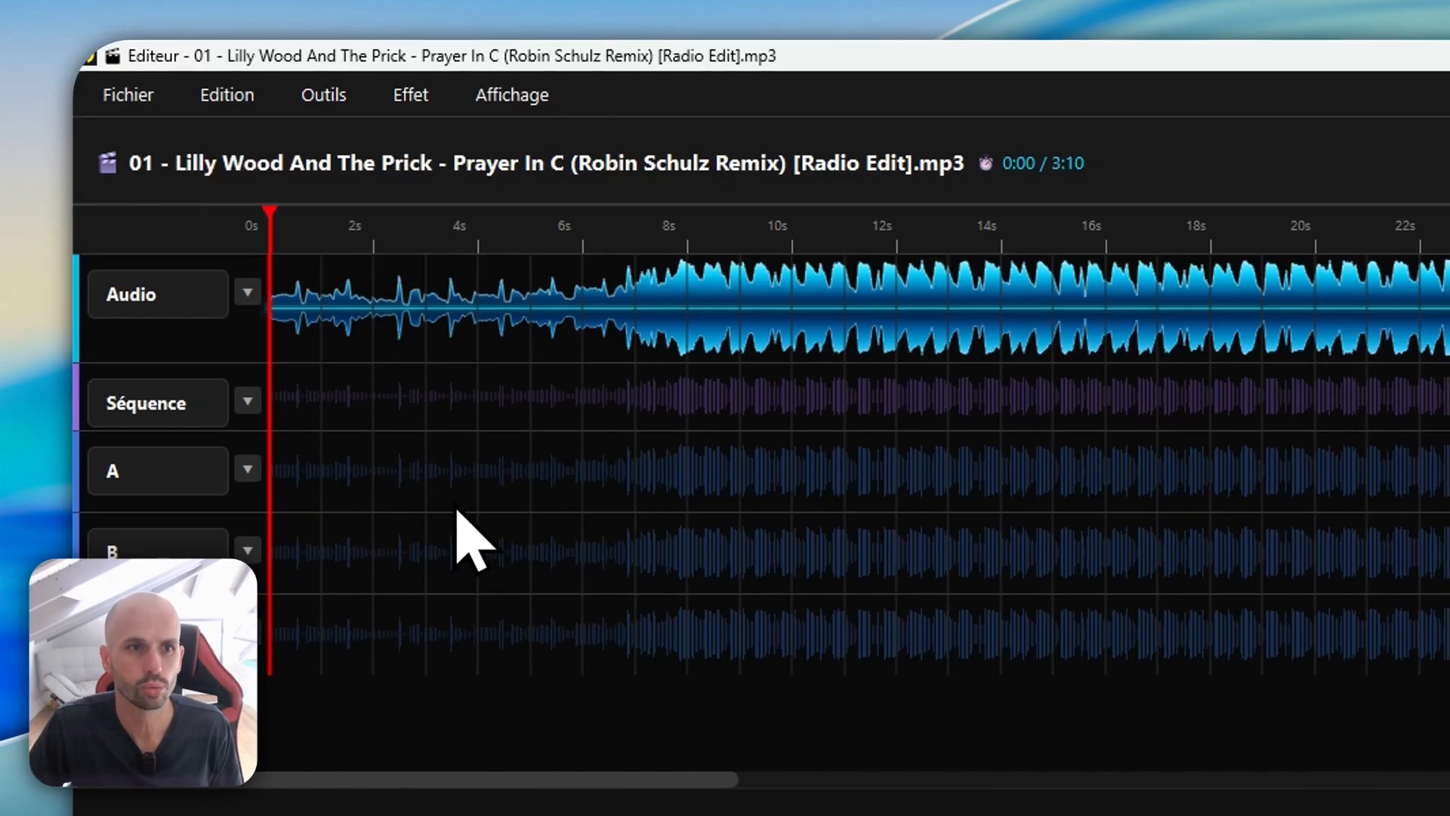
left_click(155, 104)
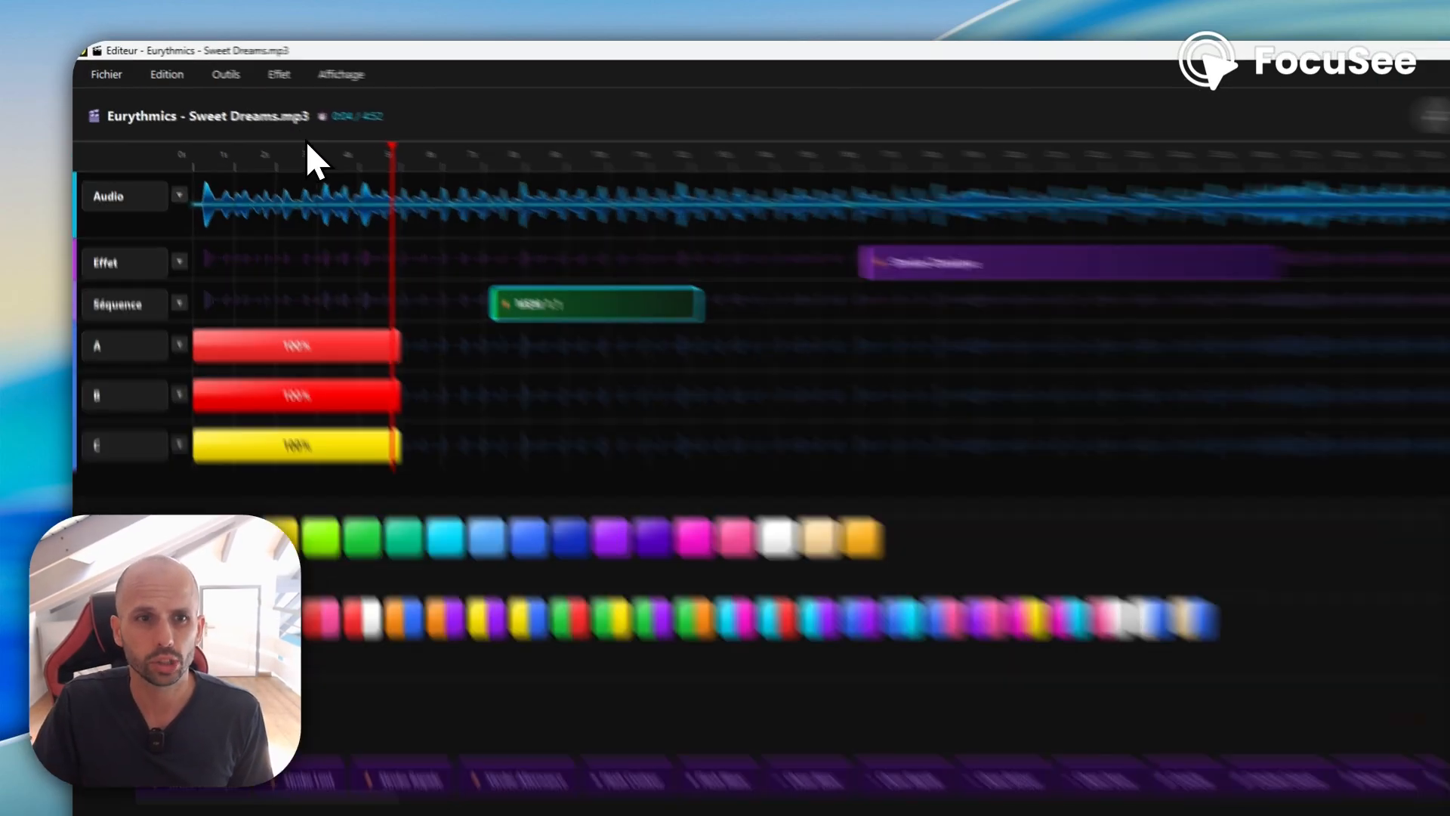
Preview the Sweet Dreams light show at about 3 s, 9 s and 21 s, covering the colour blocks, MEM 1.1 and Strobe Classique
left_click(268, 133)
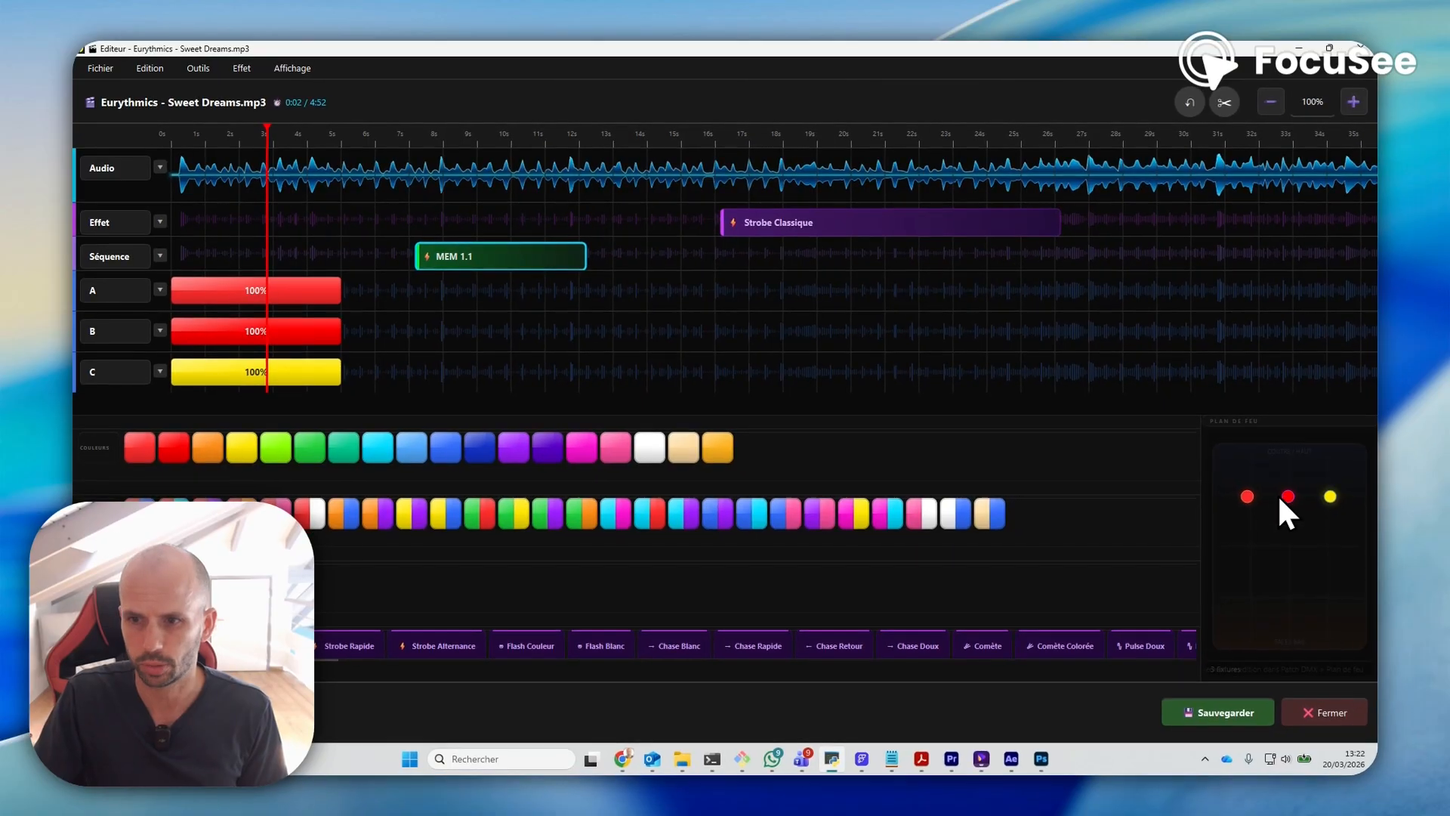
left_click(488, 140)
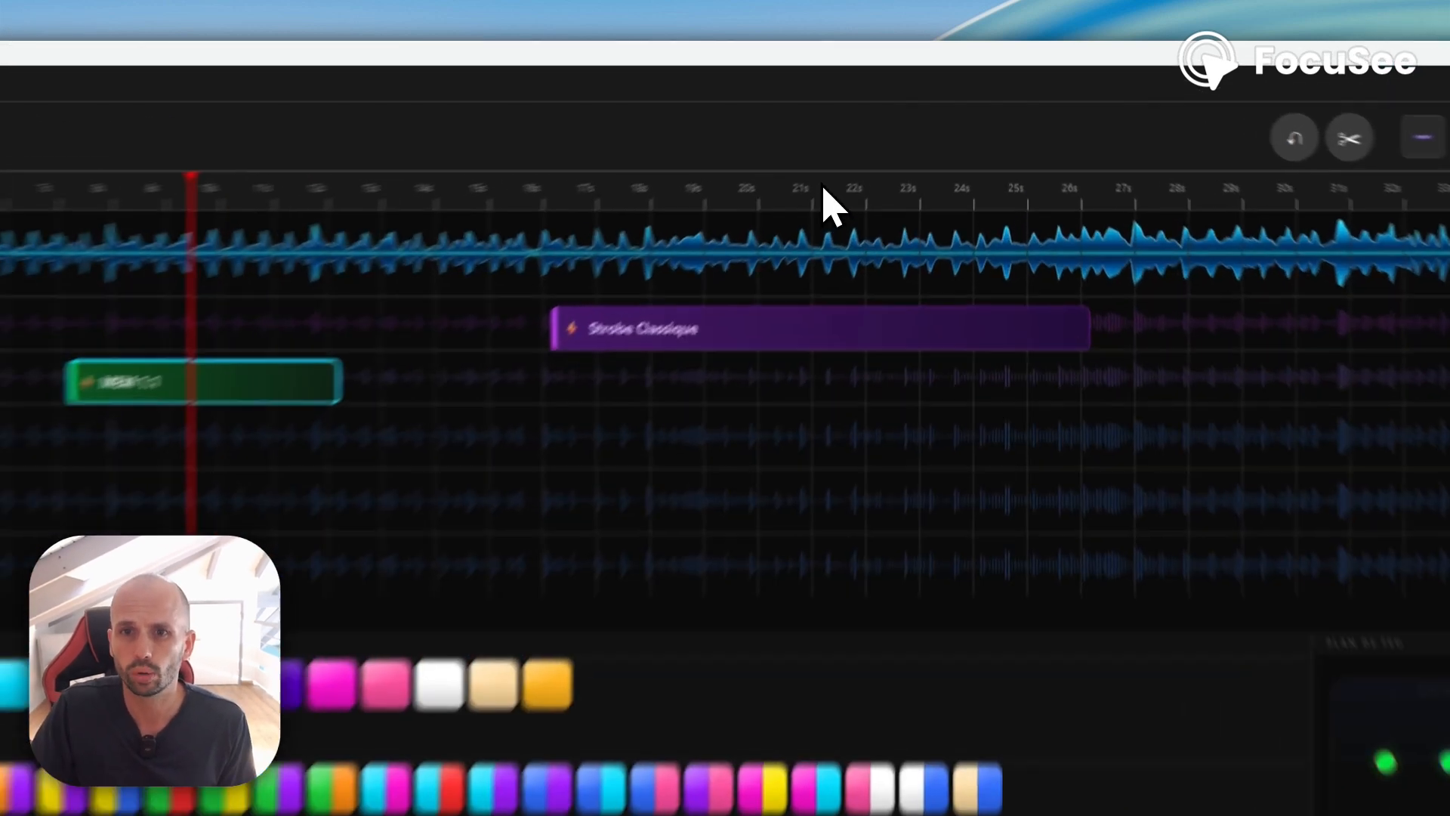
left_click(890, 132)
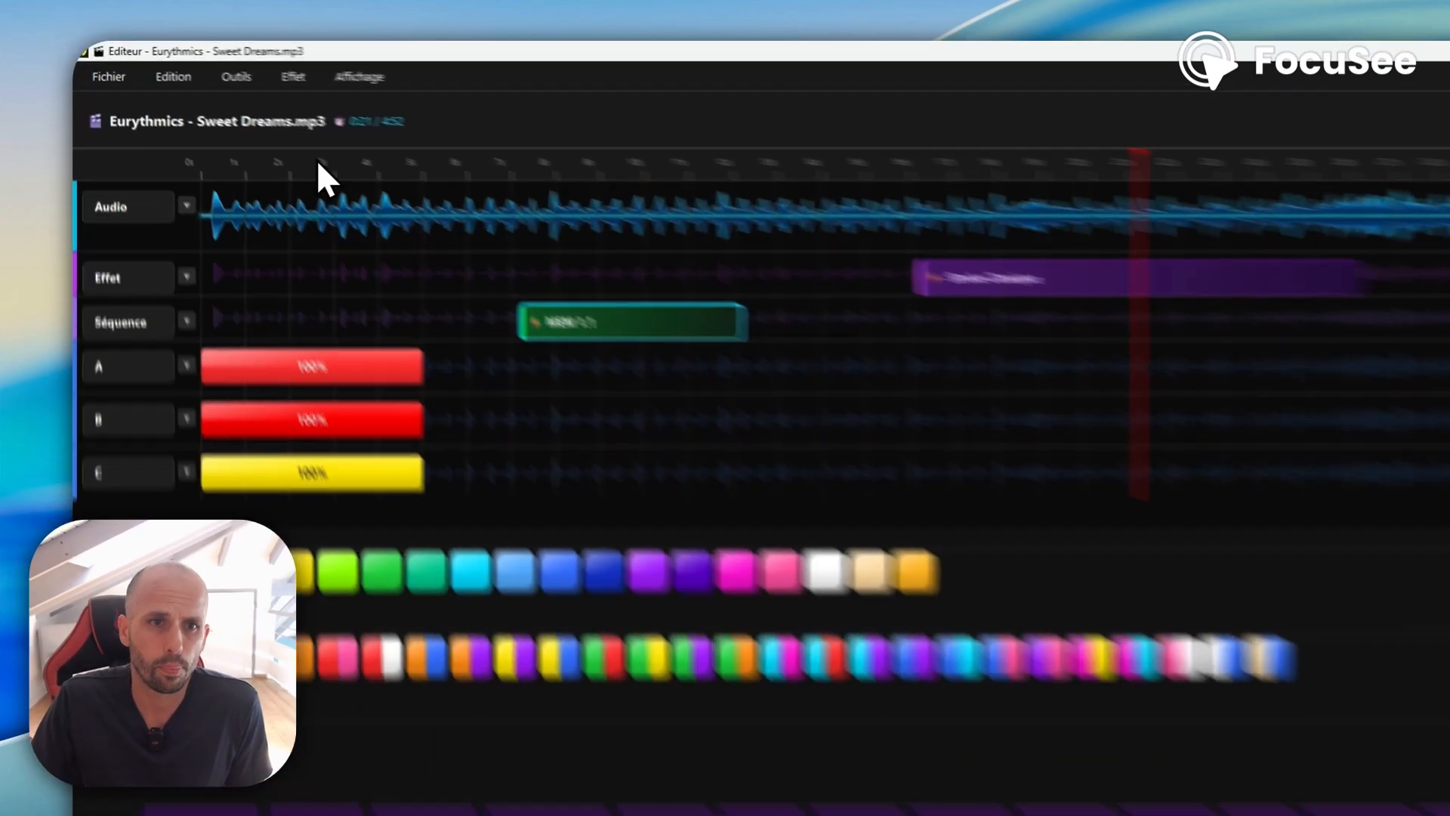
Move the MEM 1.1 and Strobe Classique blocks to 0 s above the colour blocks and preview the overlap at about 3 s
left_click(382, 167)
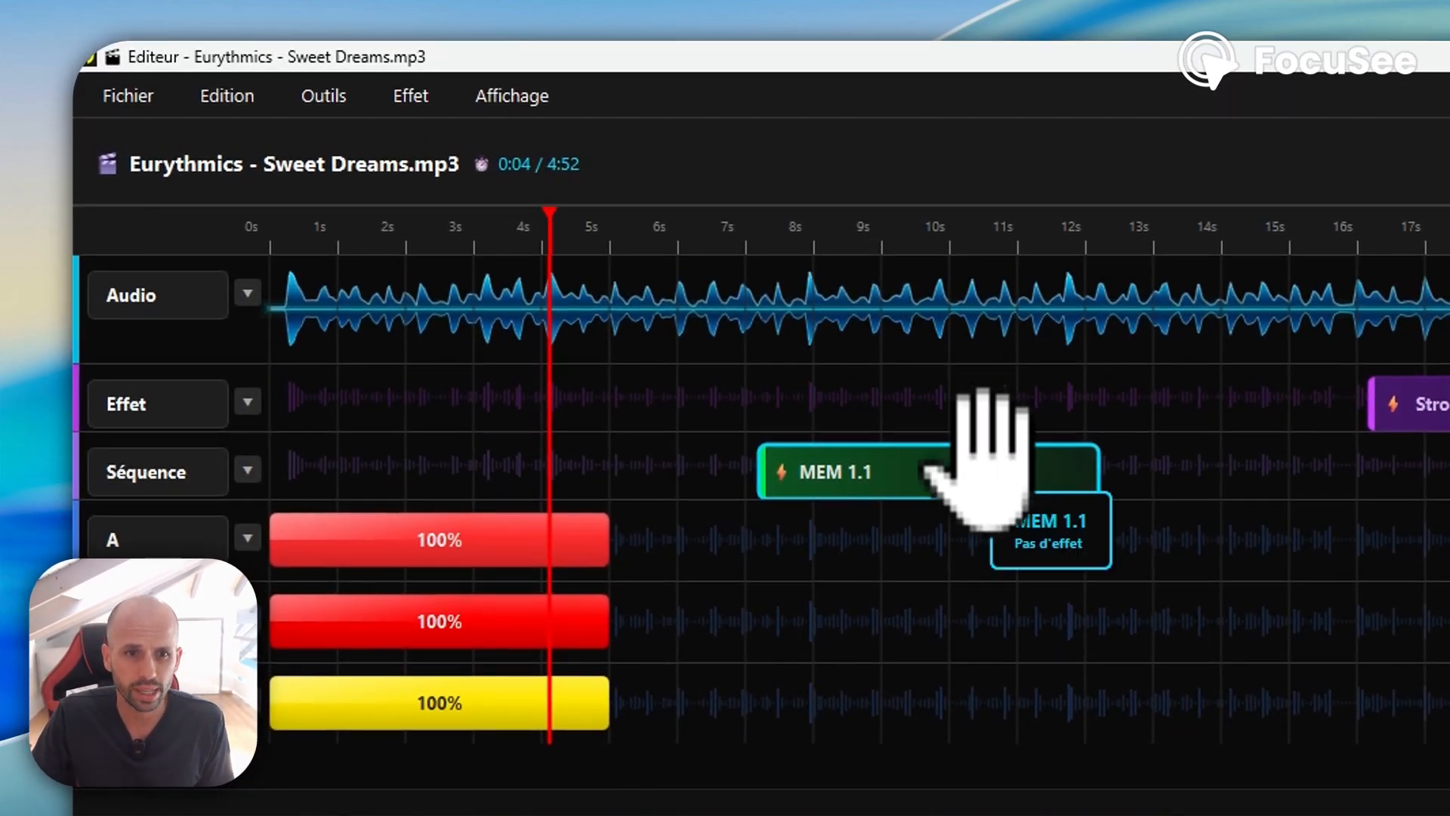
left_click_drag(984, 460, 928, 461)
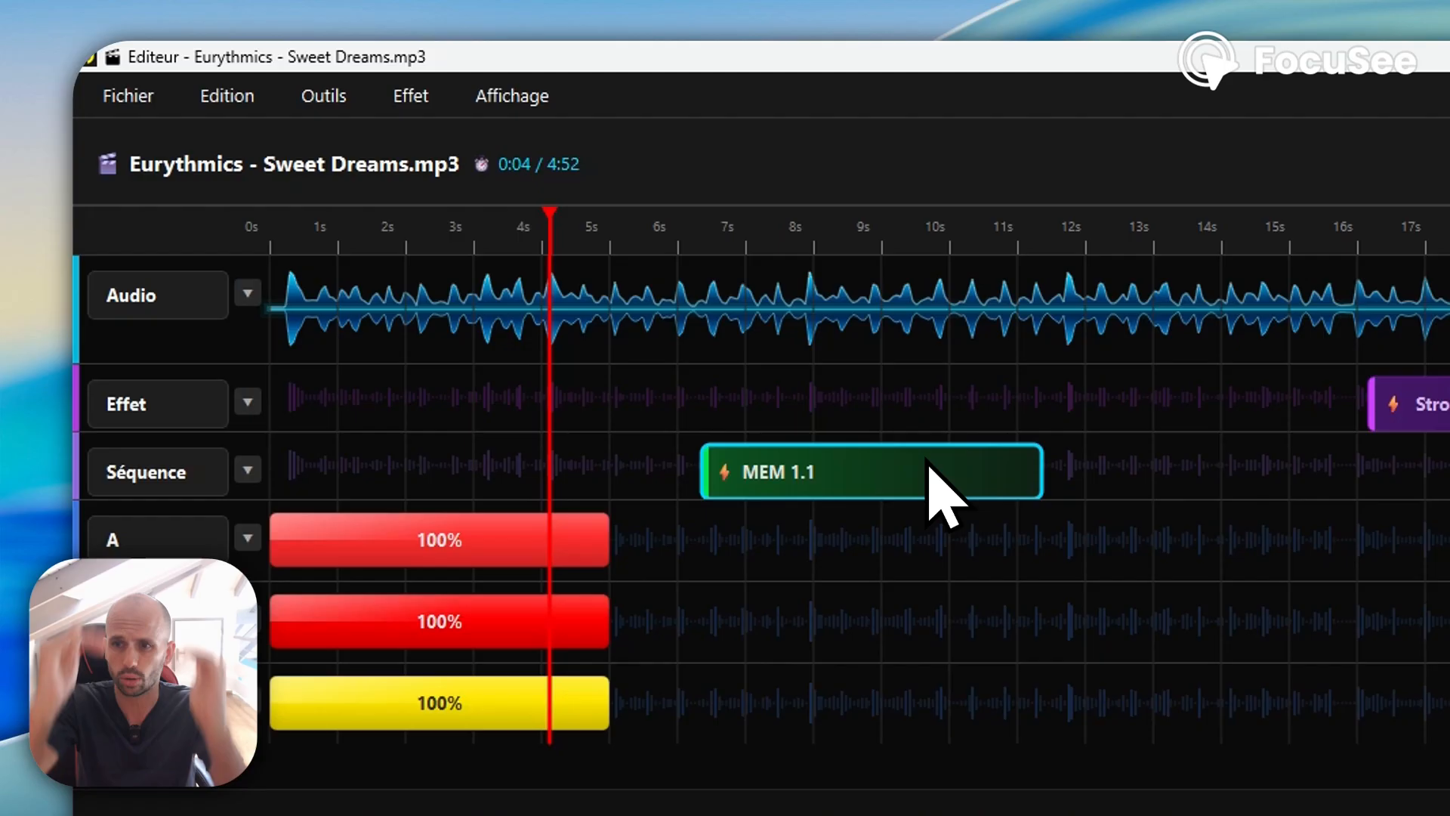
left_click_drag(927, 463, 482, 487)
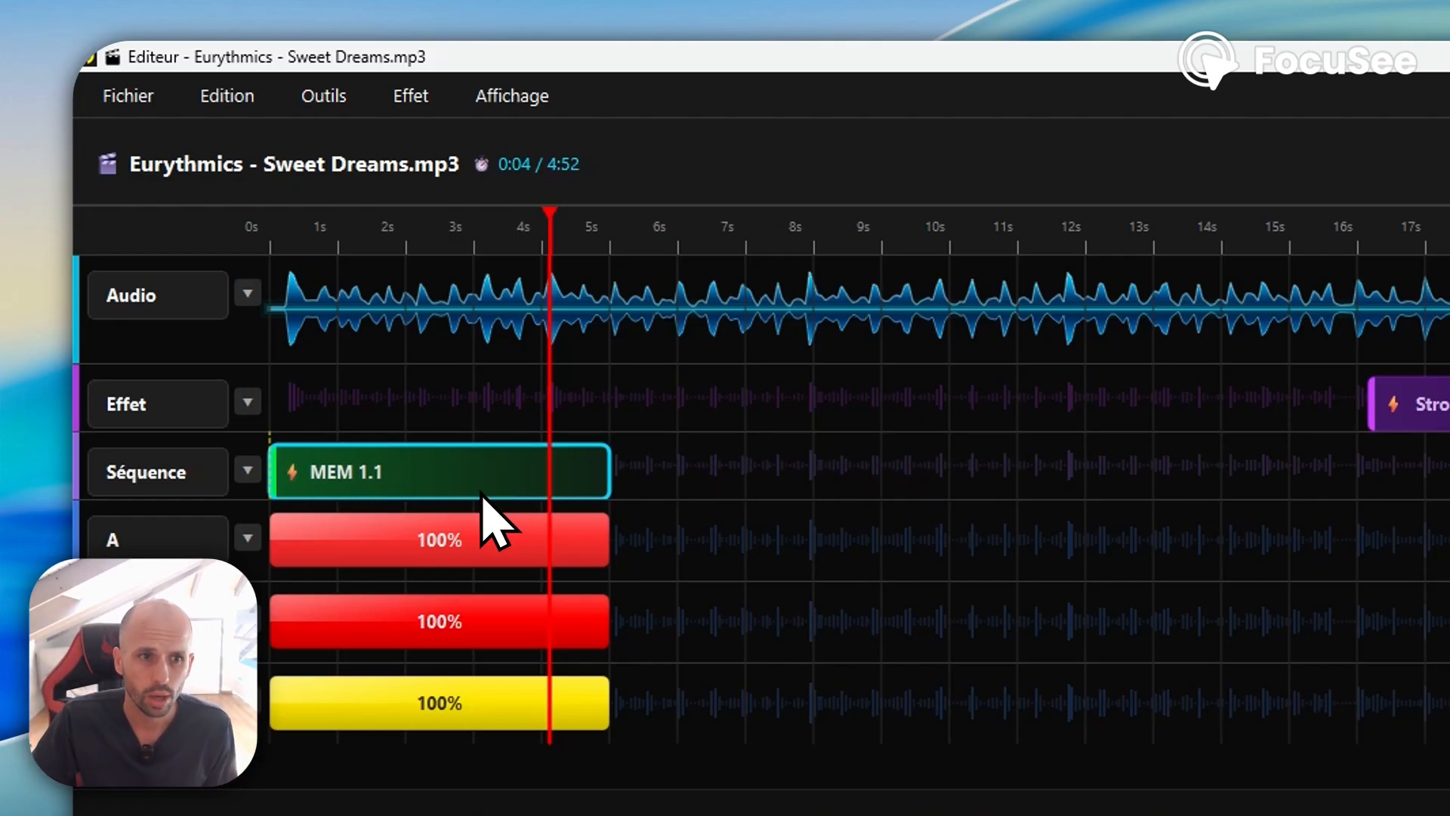
left_click(495, 243)
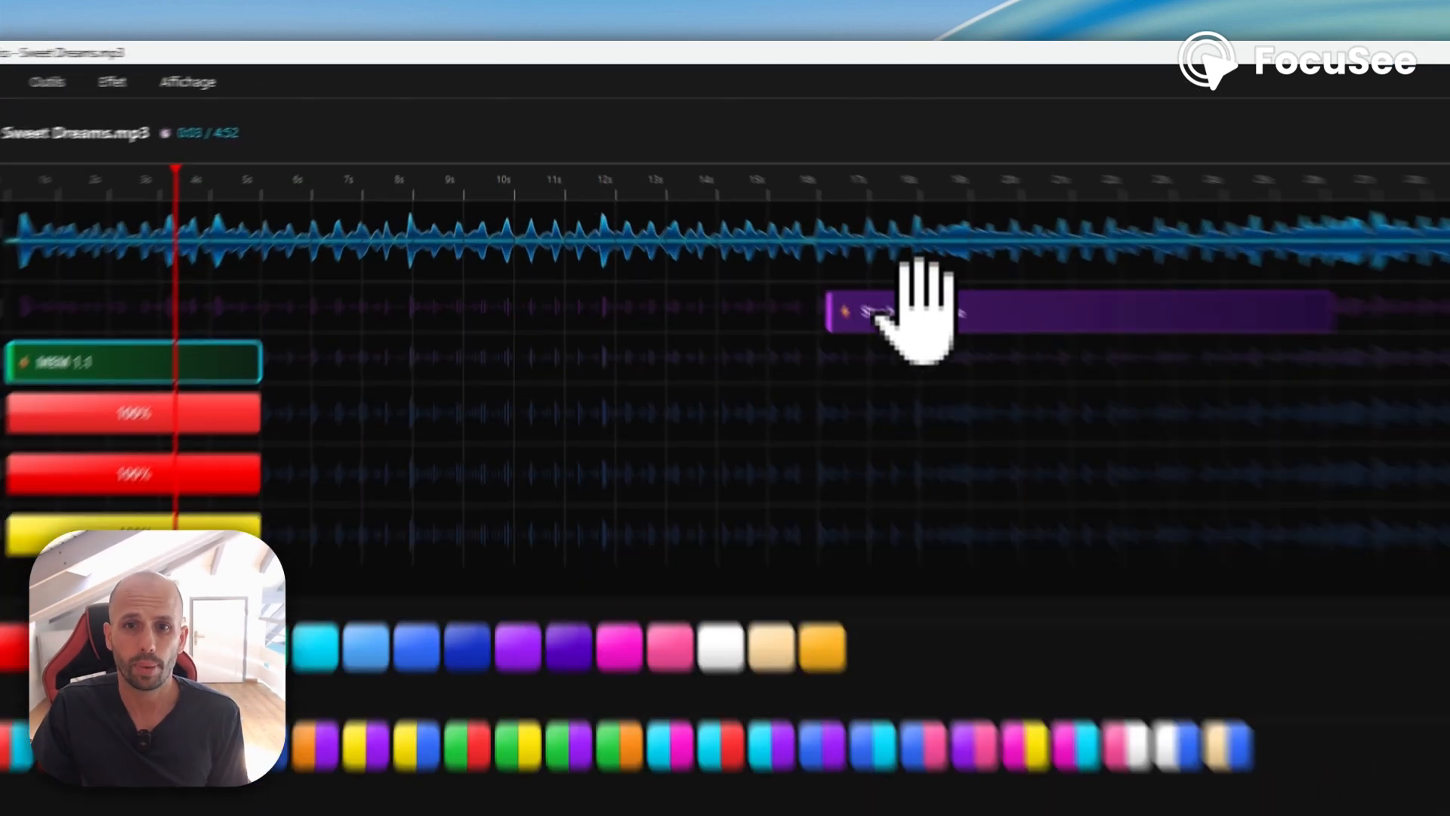
left_click_drag(792, 222, 211, 227)
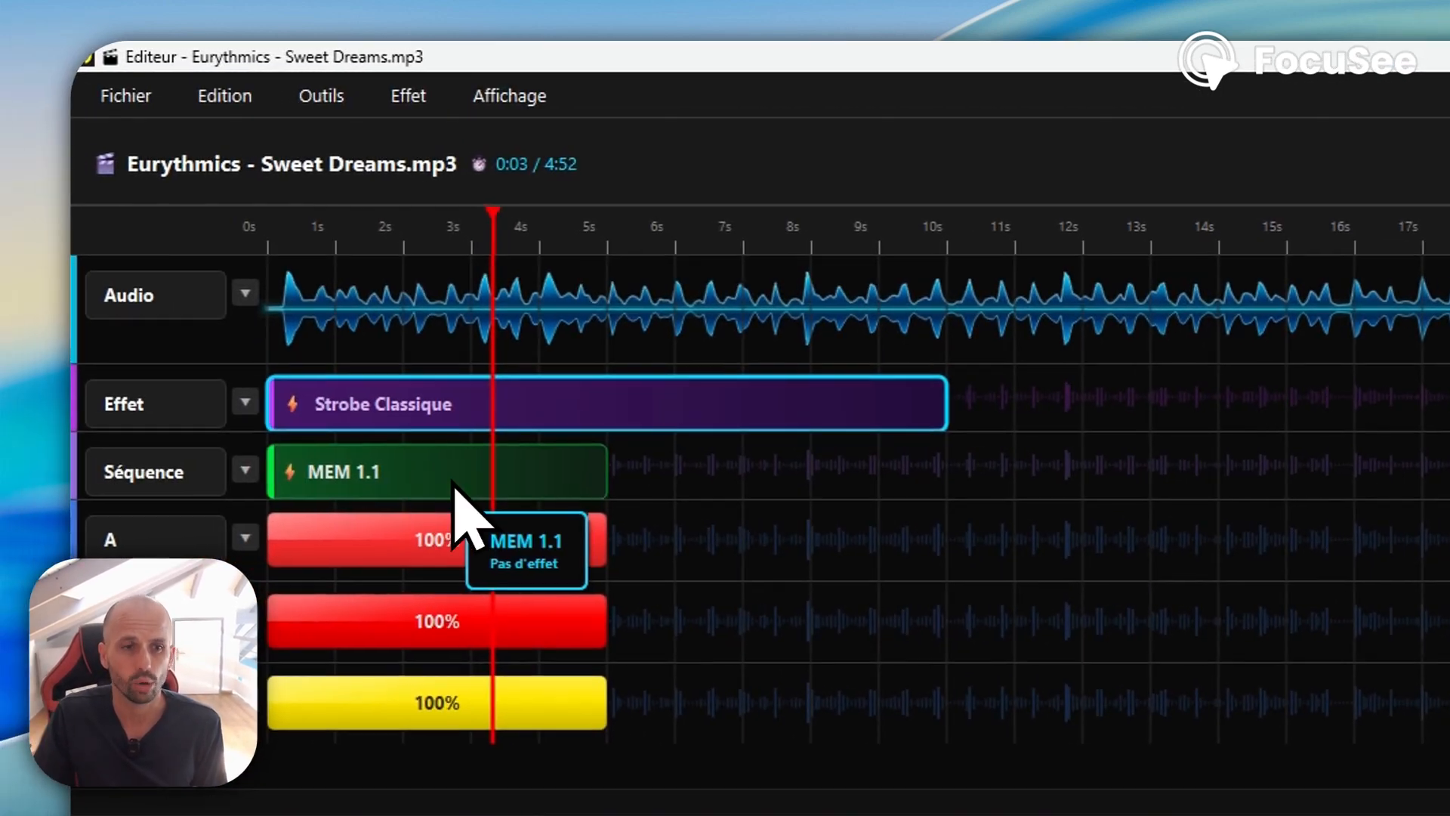
left_click(425, 246)
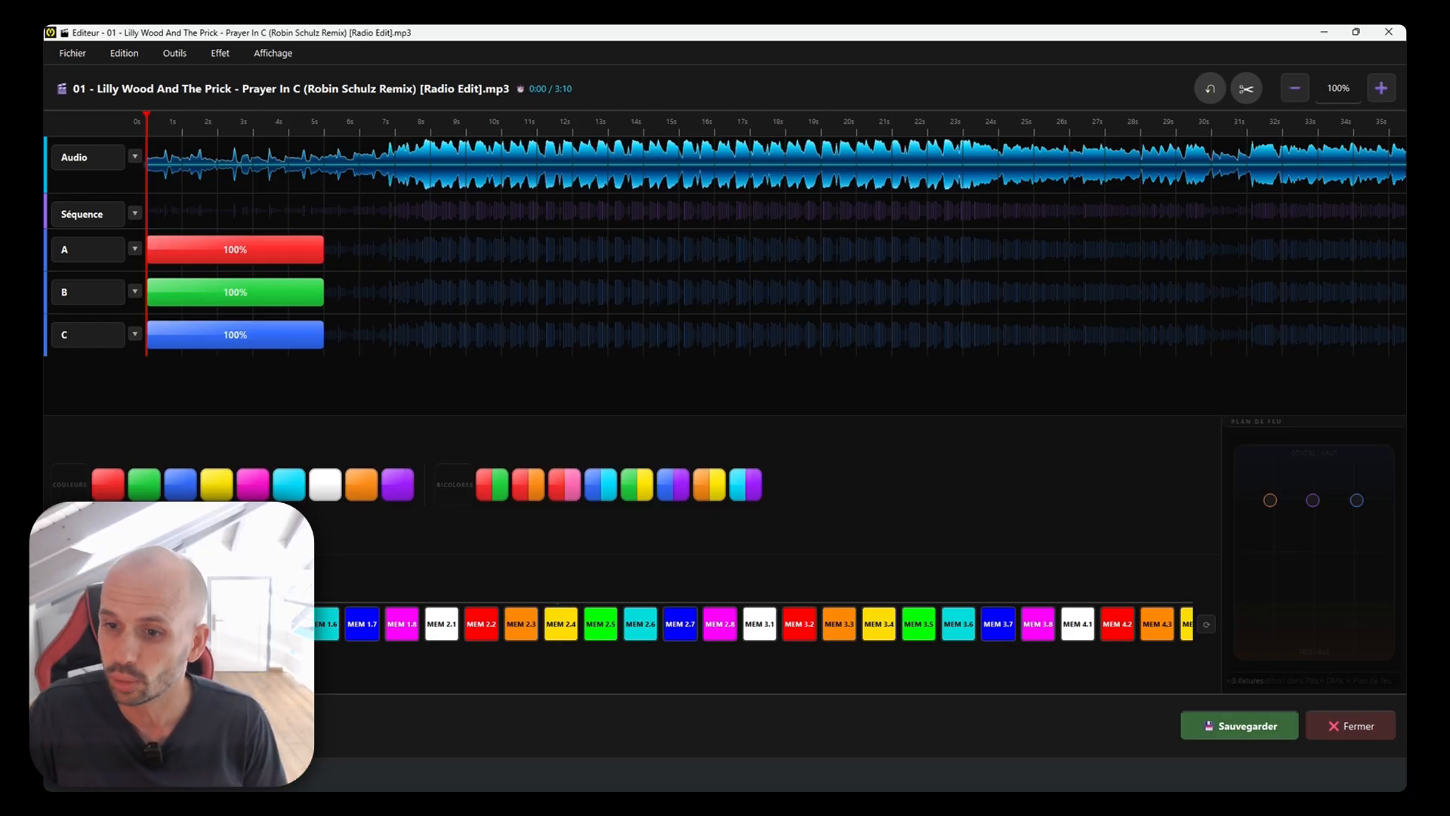
Save the Prayer In C light show and set the song's DMX mode to Manuel in the playlist
left_click(1239, 726)
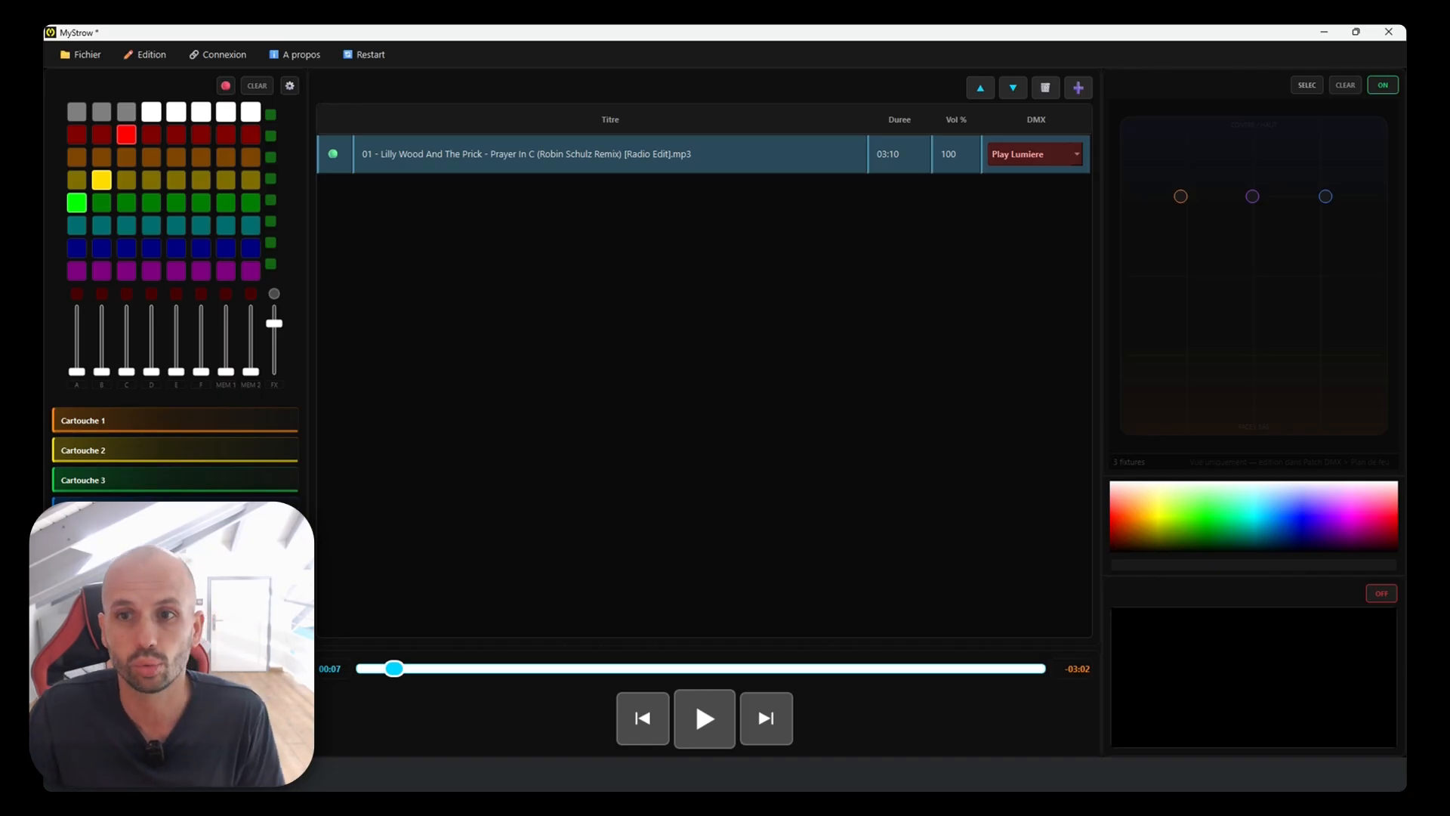
left_click(1034, 154)
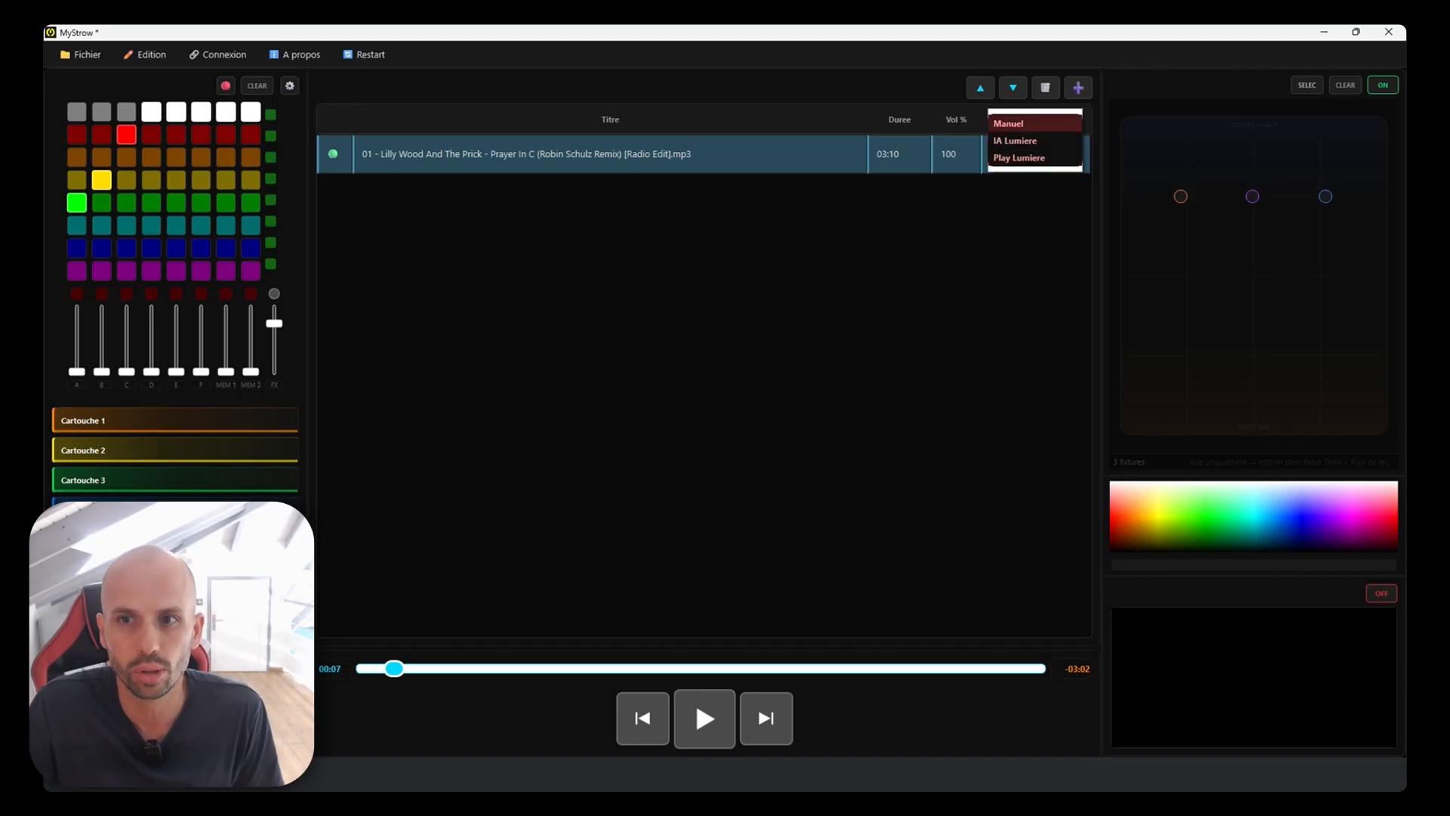
key("Return")
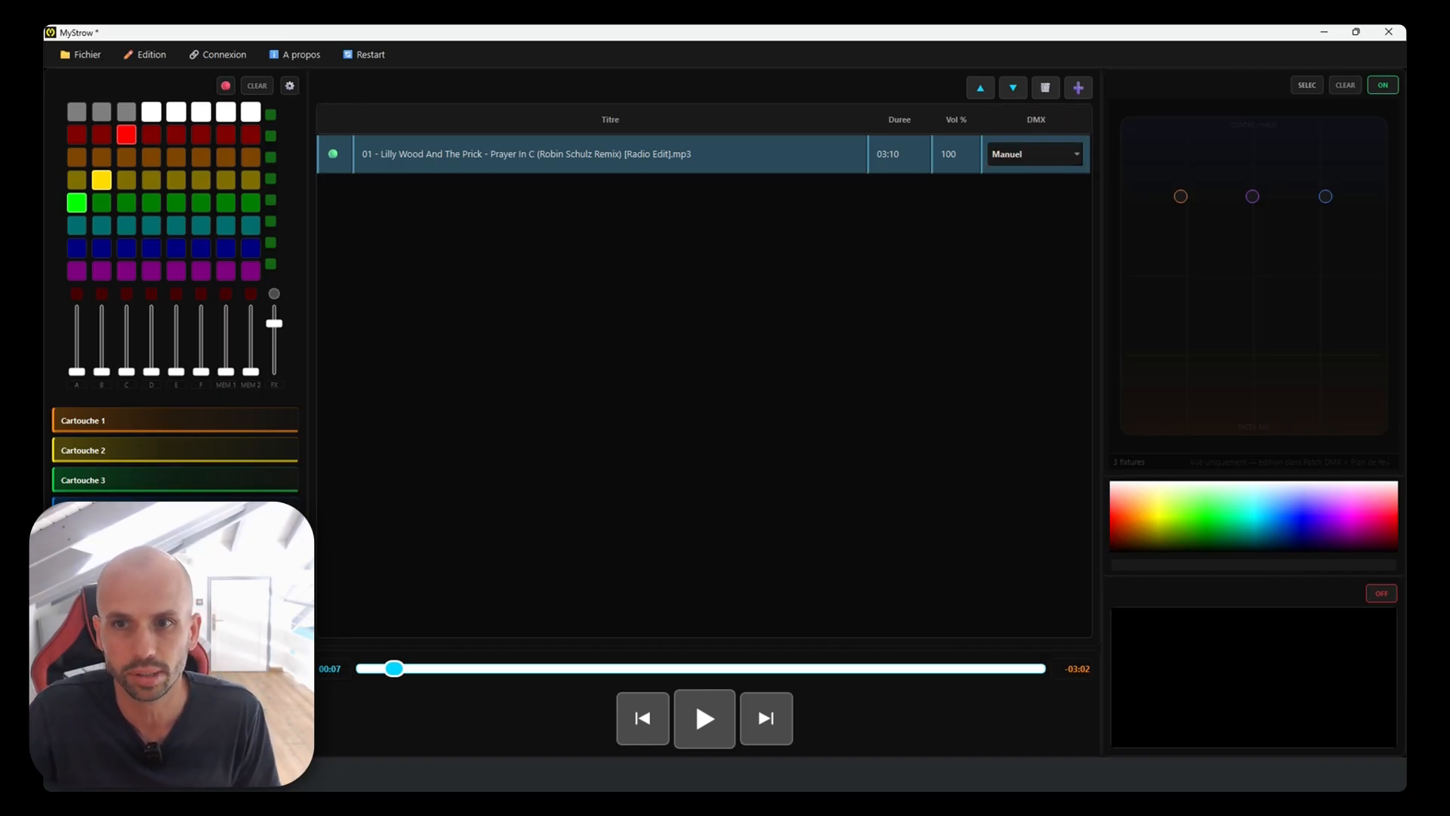